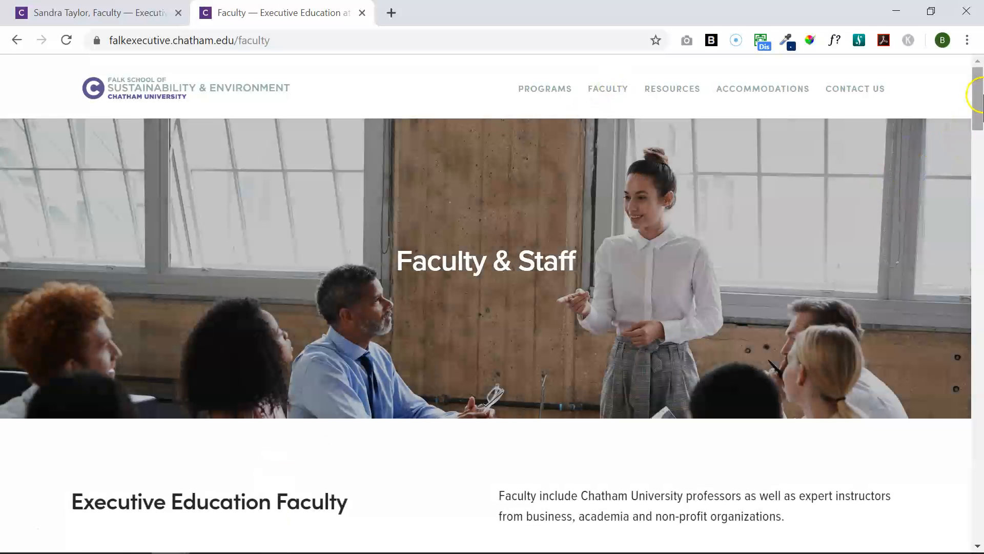
# Go from PROGRAMS to the one-day course REGISTER page and follow the 'here' faculty bio link
pyautogui.moveTo(976, 95)
pyautogui.mouseDown()
pyautogui.moveTo(962, 272)
pyautogui.moveTo(973, 467)
pyautogui.moveTo(979, 91)
pyautogui.mouseUp()
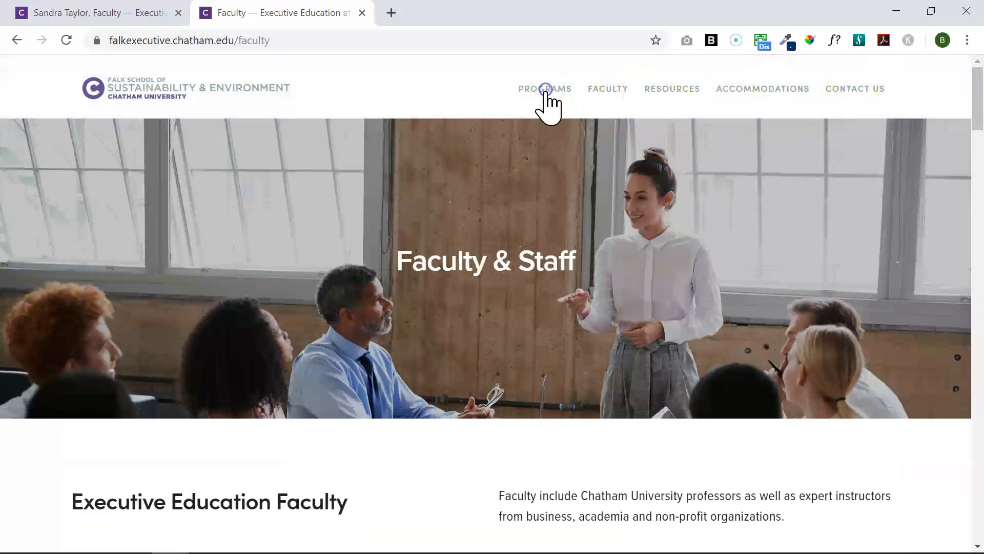
pyautogui.click(545, 91)
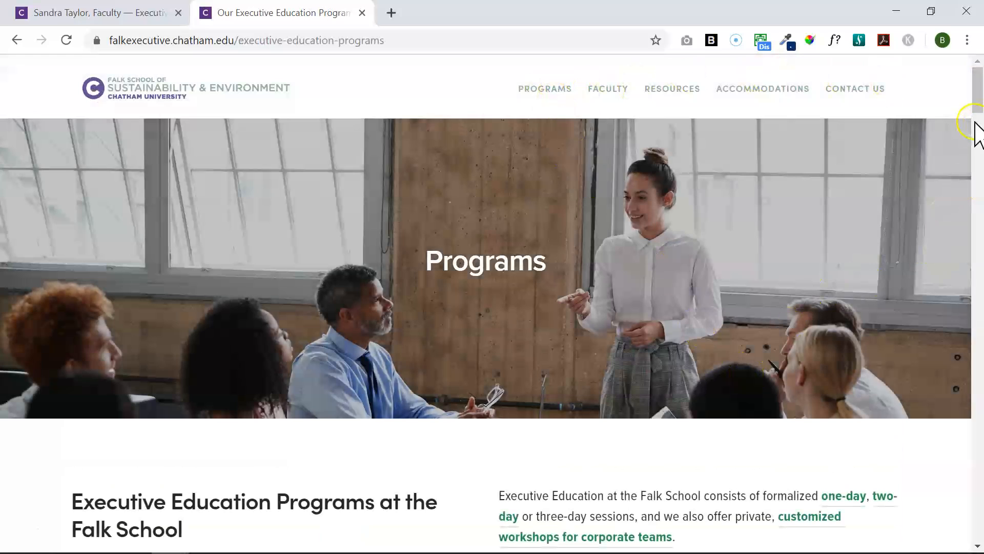
pyautogui.moveTo(978, 125); pyautogui.dragTo(964, 210)
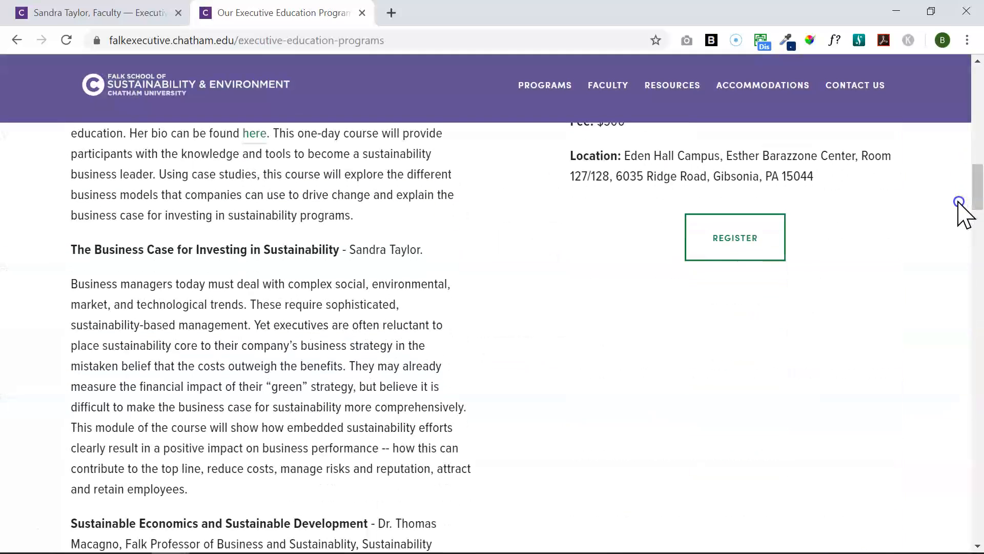
pyautogui.click(699, 259)
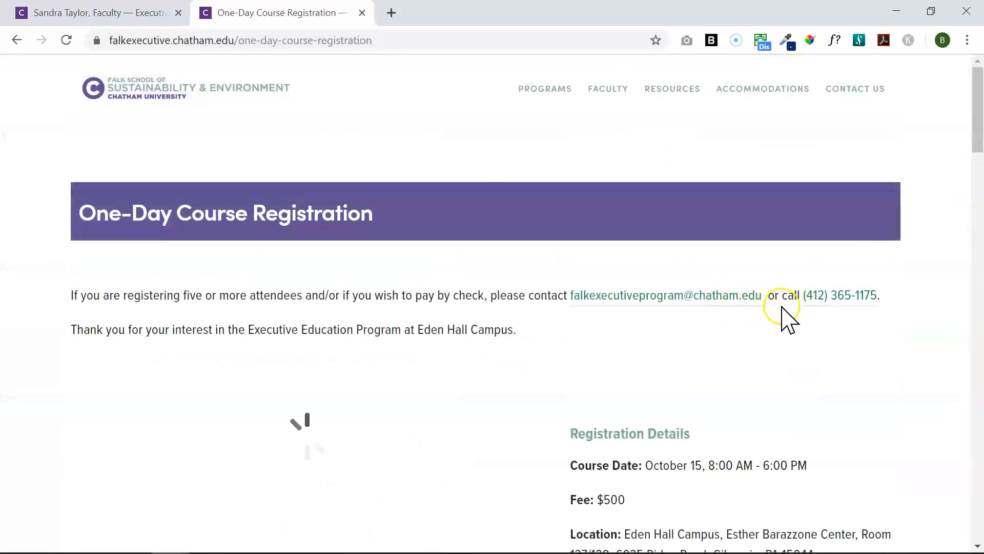
pyautogui.moveTo(979, 121); pyautogui.dragTo(976, 208)
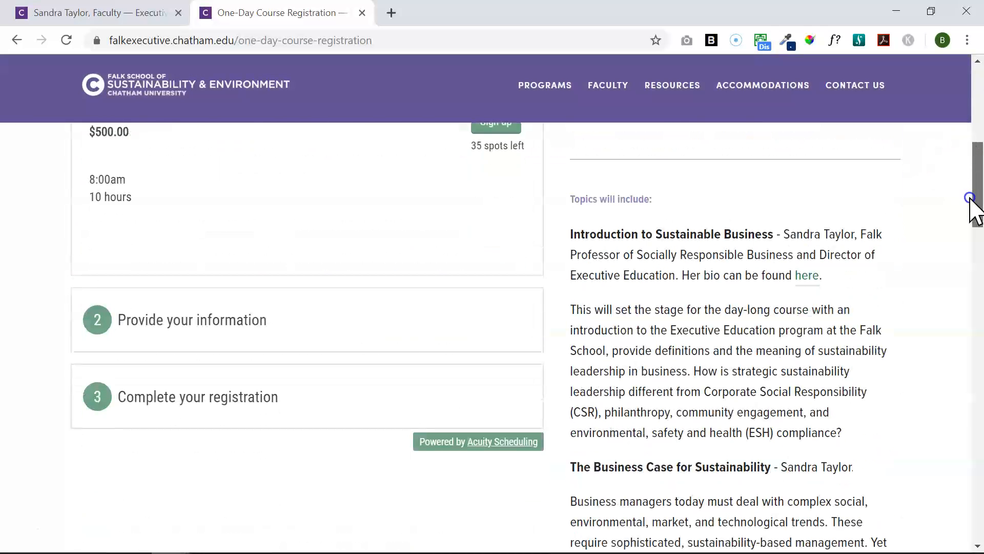
pyautogui.click(810, 275)
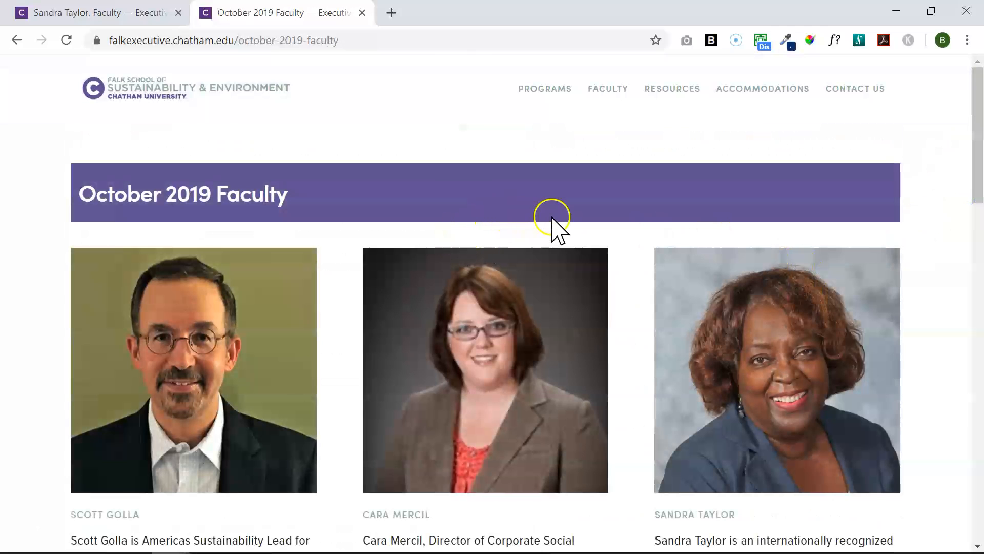
# Open the third faculty profile, page through two more with Next, then return to the editor tab
pyautogui.moveTo(978, 176)
pyautogui.mouseDown()
pyautogui.moveTo(968, 205)
pyautogui.moveTo(967, 413)
pyautogui.moveTo(969, 174)
pyautogui.mouseUp()
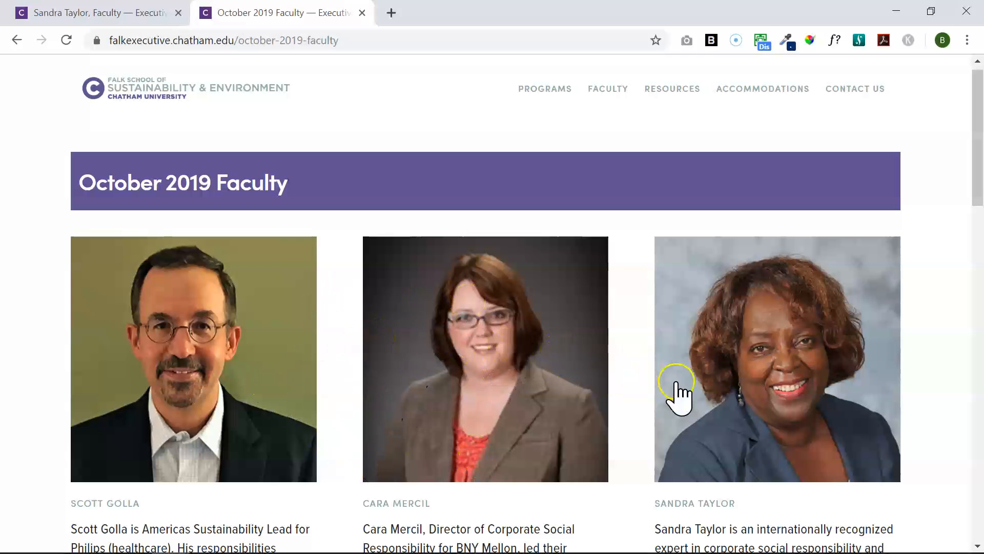
pyautogui.click(742, 379)
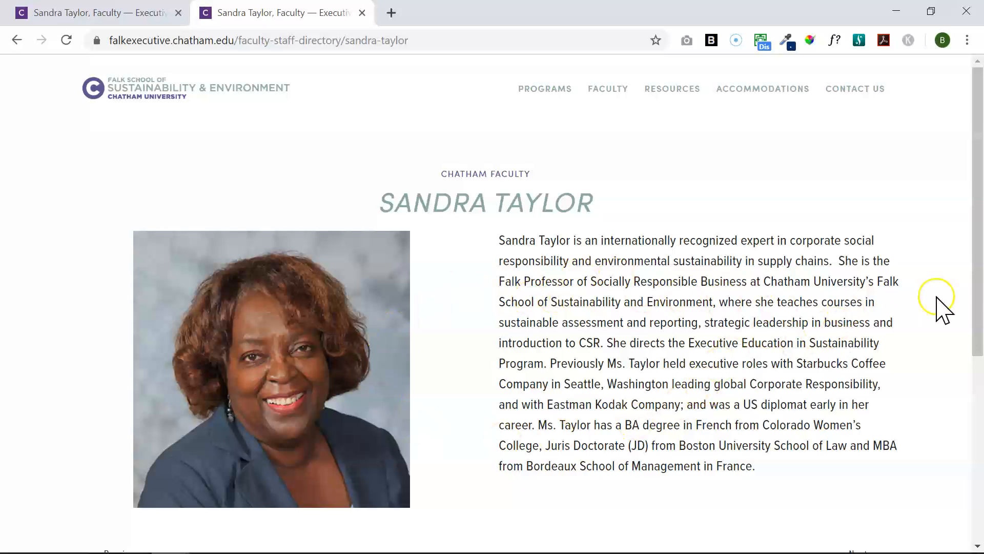
pyautogui.moveTo(972, 264); pyautogui.dragTo(960, 359)
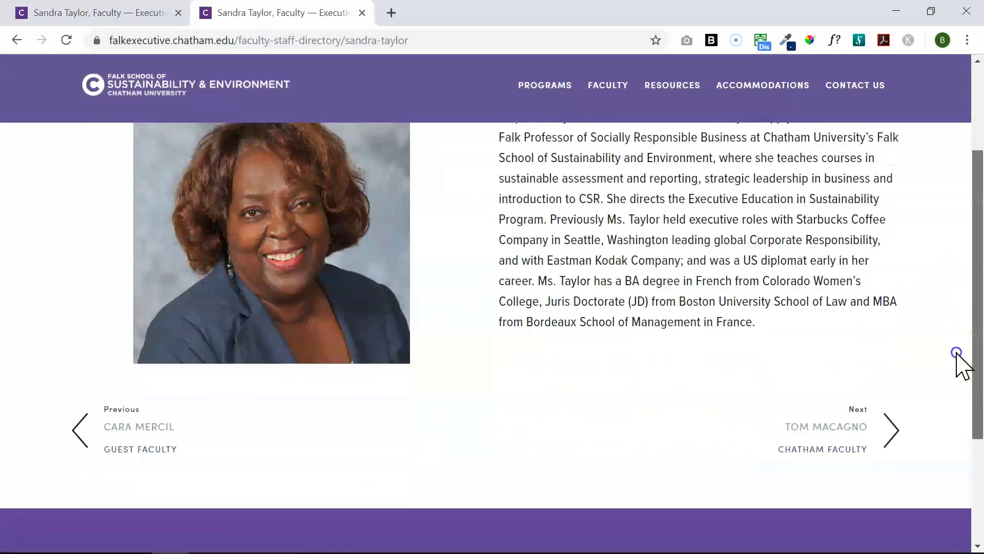
pyautogui.click(855, 402)
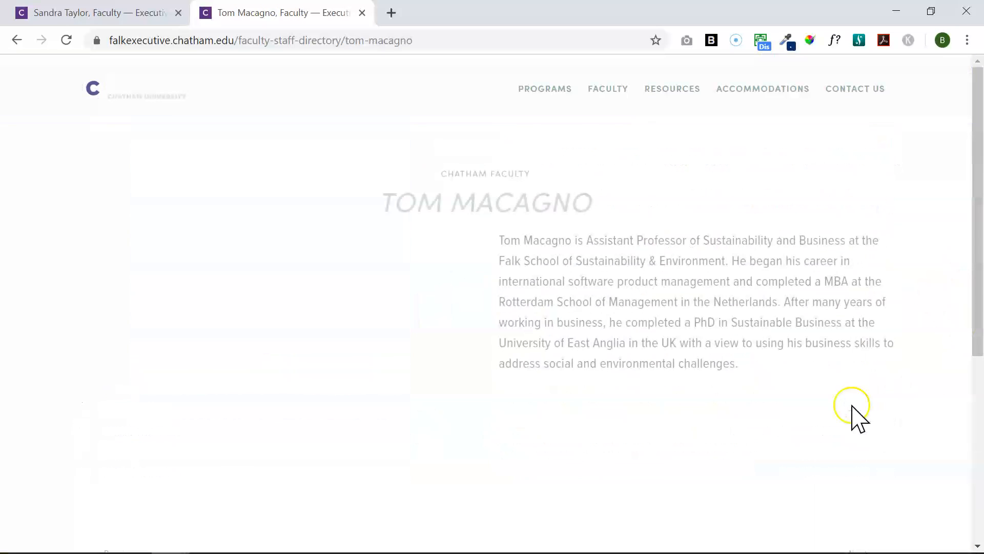
pyautogui.moveTo(973, 325); pyautogui.dragTo(963, 410)
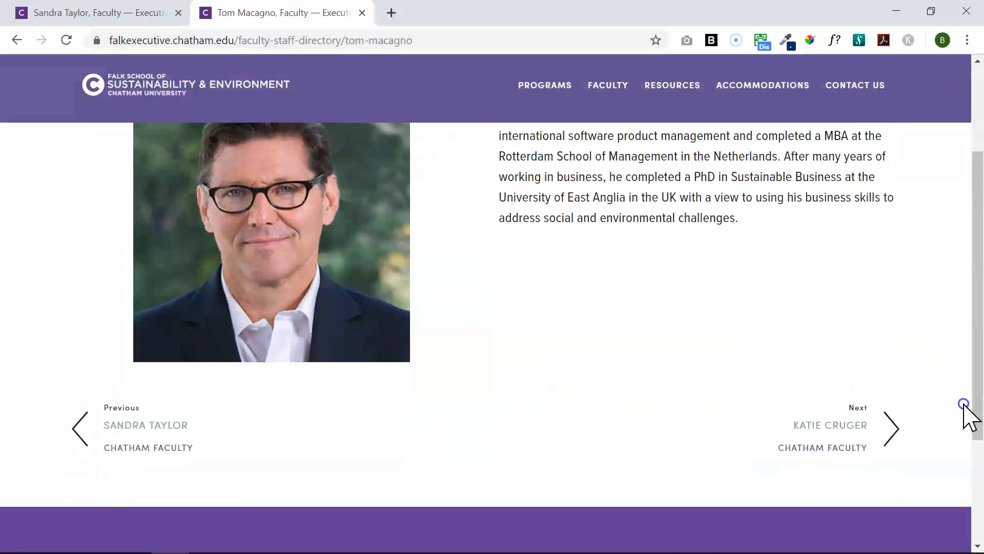
pyautogui.click(834, 427)
pyautogui.moveTo(977, 318); pyautogui.dragTo(971, 299)
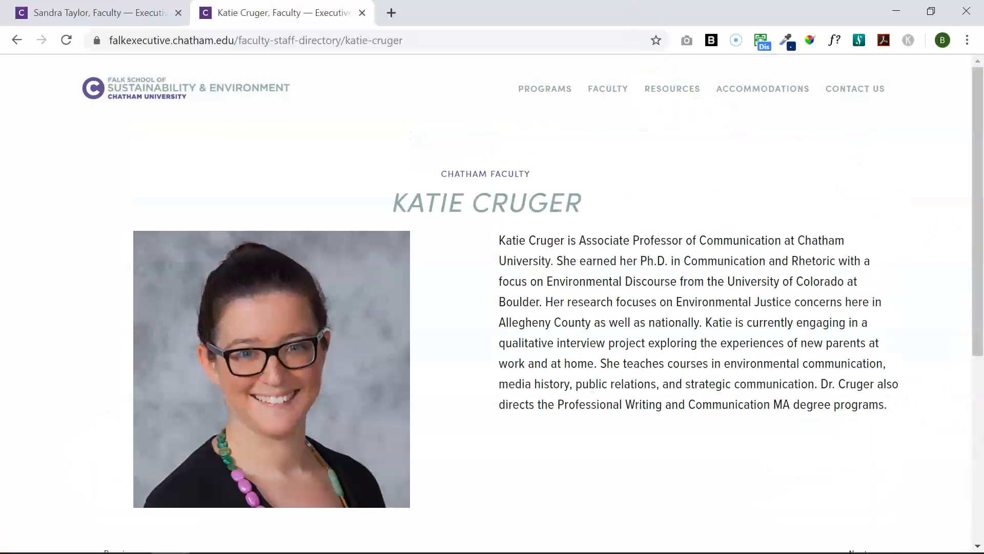
pyautogui.click(98, 14)
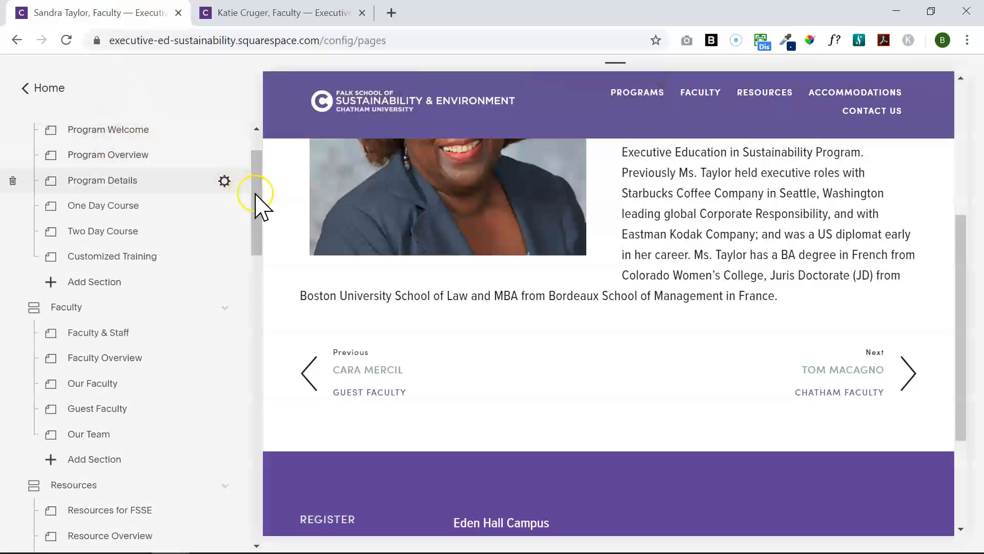
# Go Home > Pages and open Faculty Directory under the Not Linked section
pyautogui.moveTo(254, 194); pyautogui.dragTo(259, 176)
pyautogui.click(44, 89)
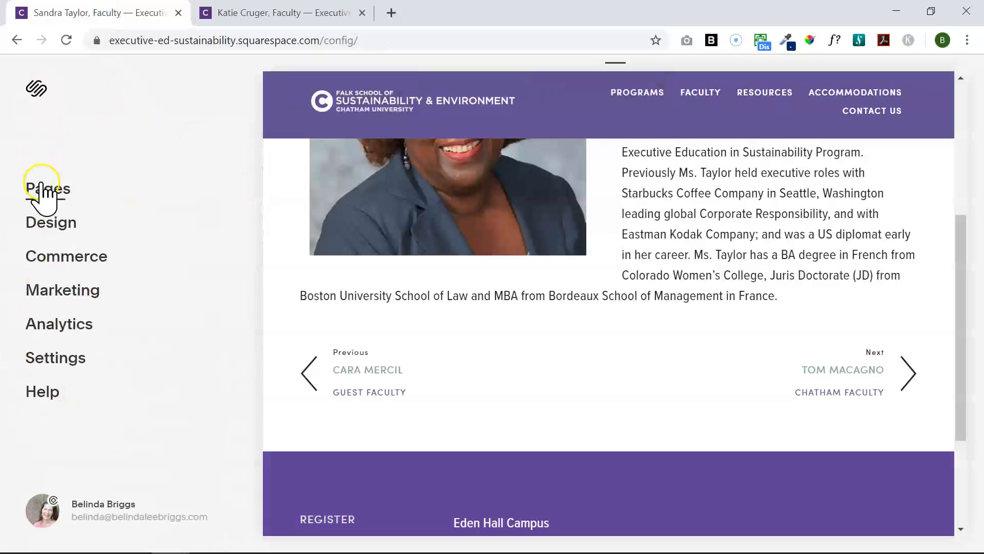
pyautogui.click(42, 183)
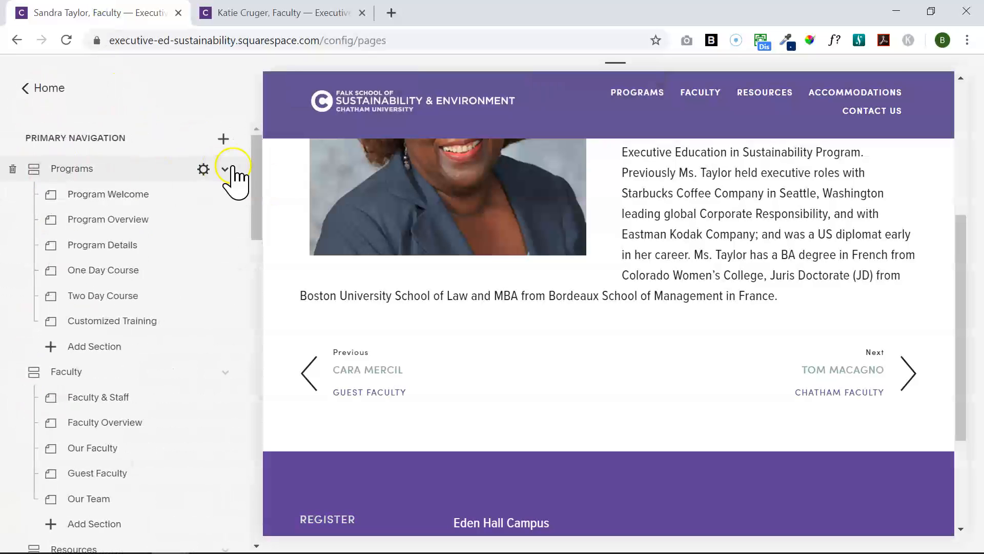
pyautogui.moveTo(261, 172); pyautogui.dragTo(223, 381)
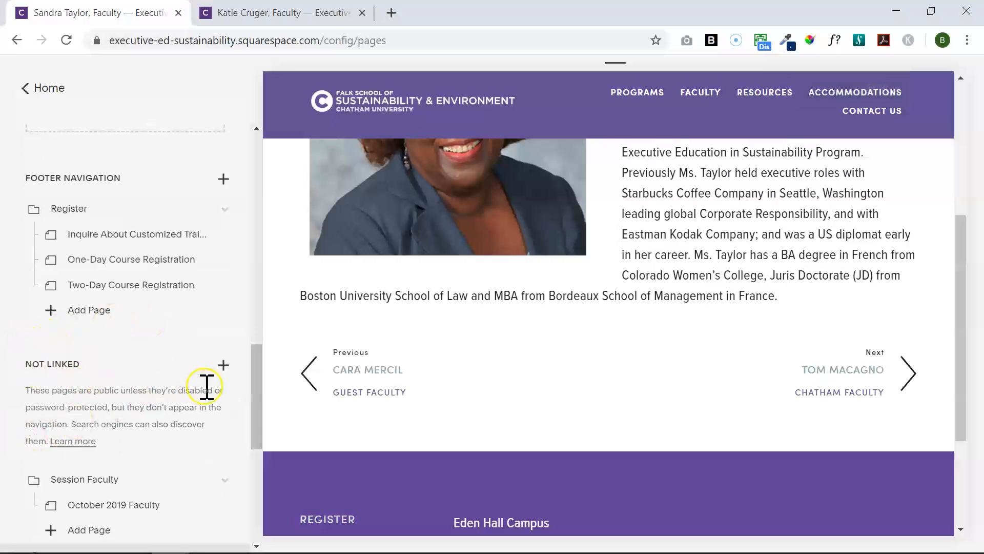
pyautogui.scroll(-3, 252, 435)
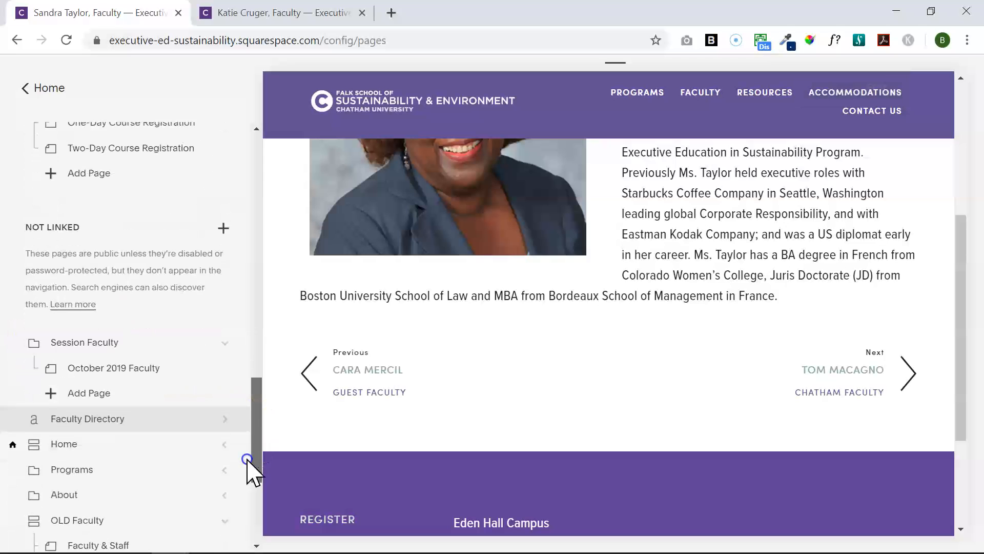
pyautogui.click(116, 437)
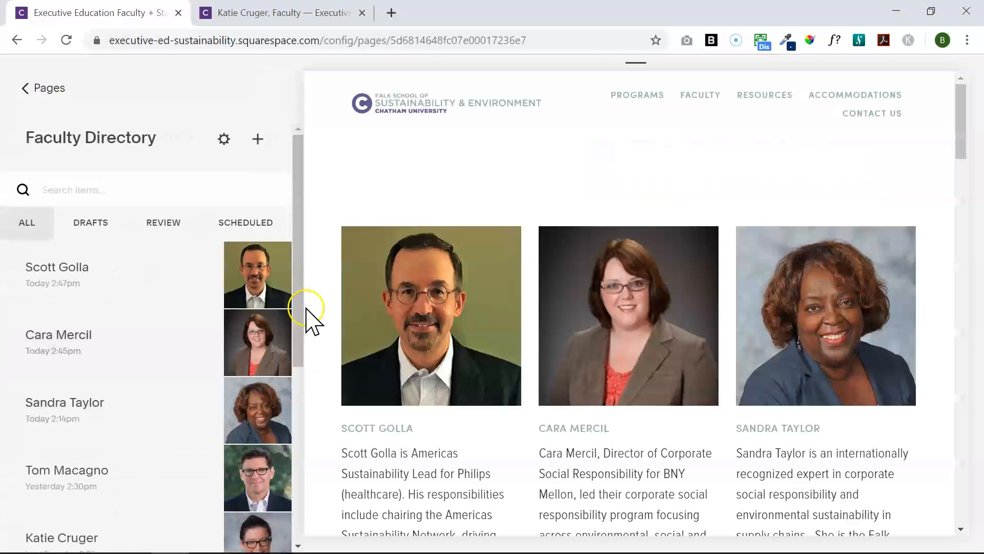
# Edit the first Faculty Directory entry and open its photo's image settings
pyautogui.moveTo(301, 306); pyautogui.dragTo(290, 319)
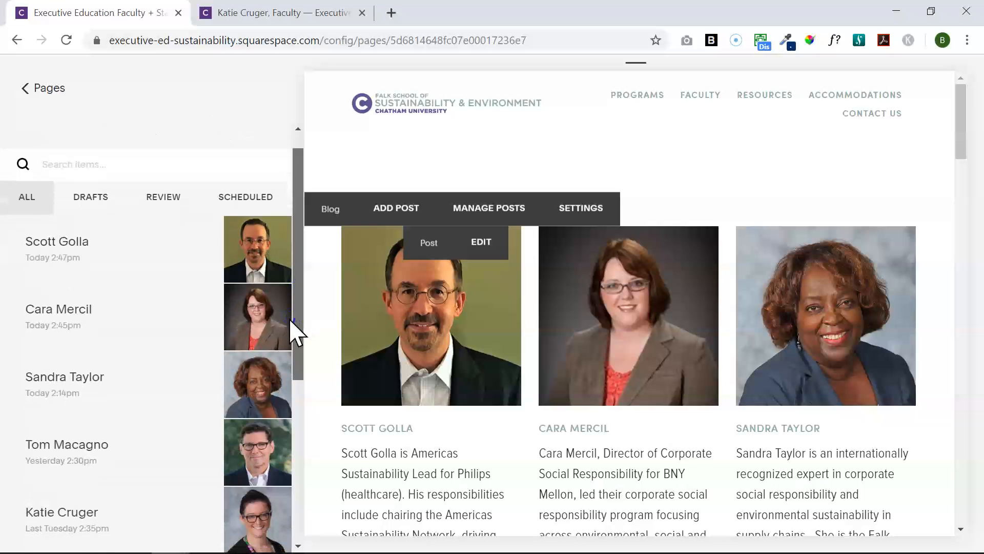
pyautogui.scroll(-5, 287, 319)
pyautogui.click(260, 491)
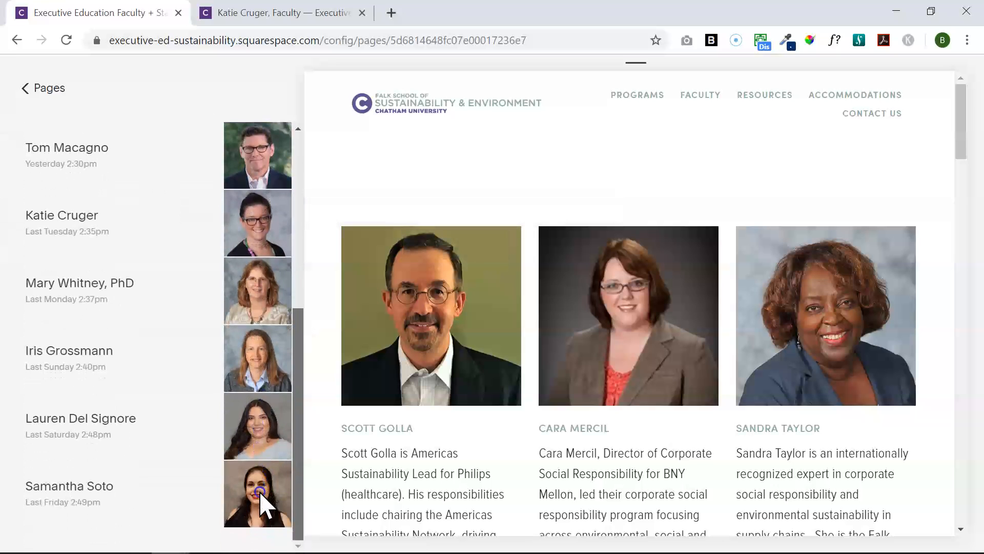
pyautogui.scroll(6, 281, 374)
pyautogui.moveTo(221, 285)
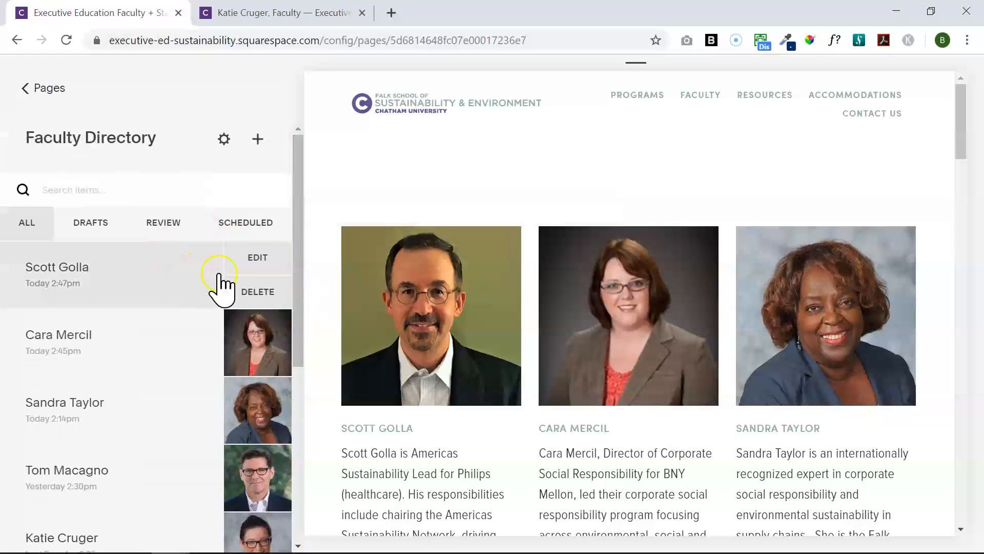
pyautogui.click(262, 261)
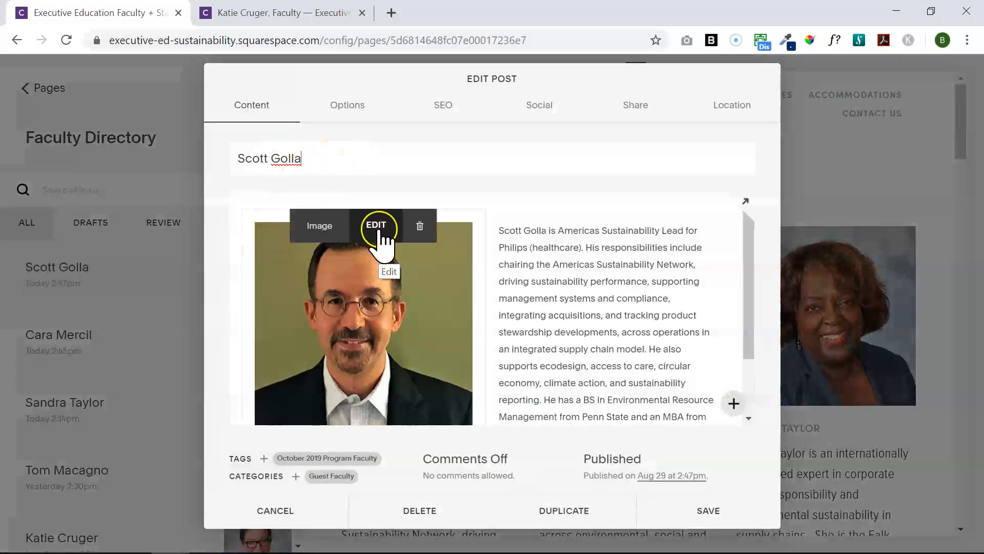
pyautogui.click(395, 239)
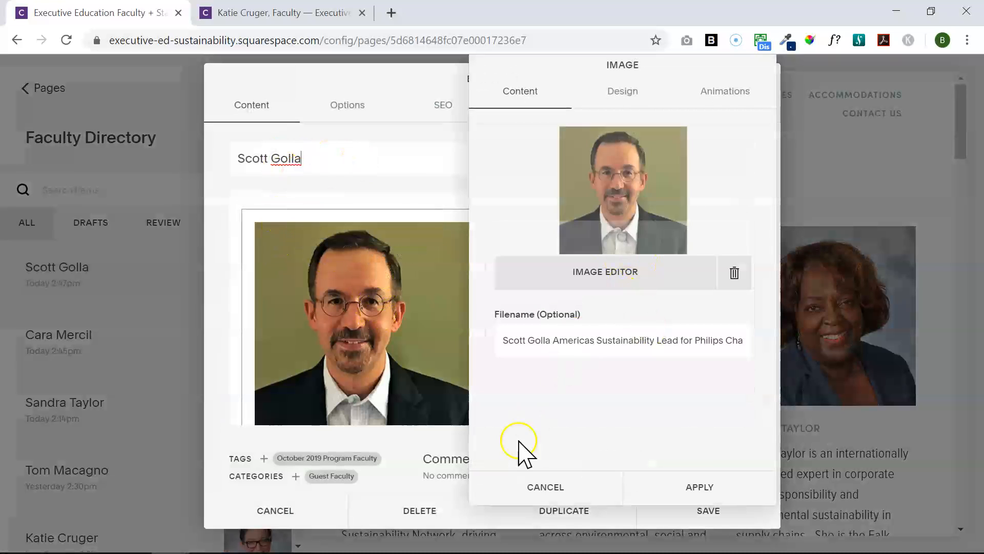
pyautogui.click(511, 487)
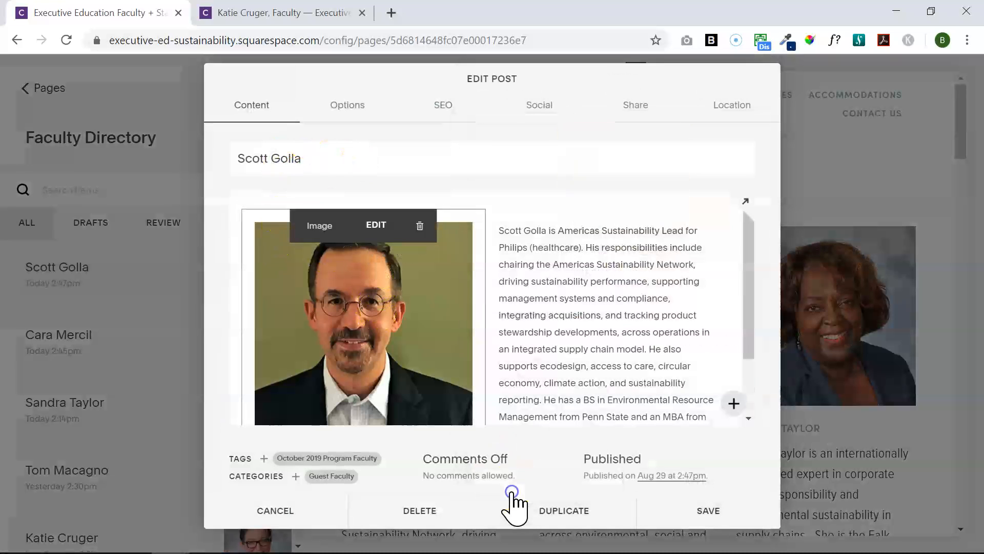
pyautogui.click(589, 264)
pyautogui.moveTo(748, 310); pyautogui.dragTo(750, 272)
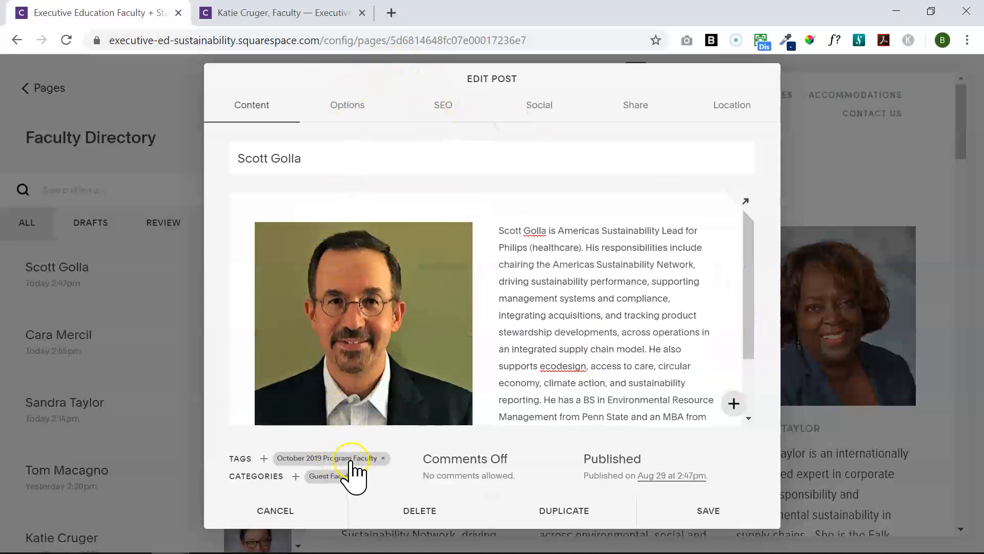
pyautogui.click(341, 475)
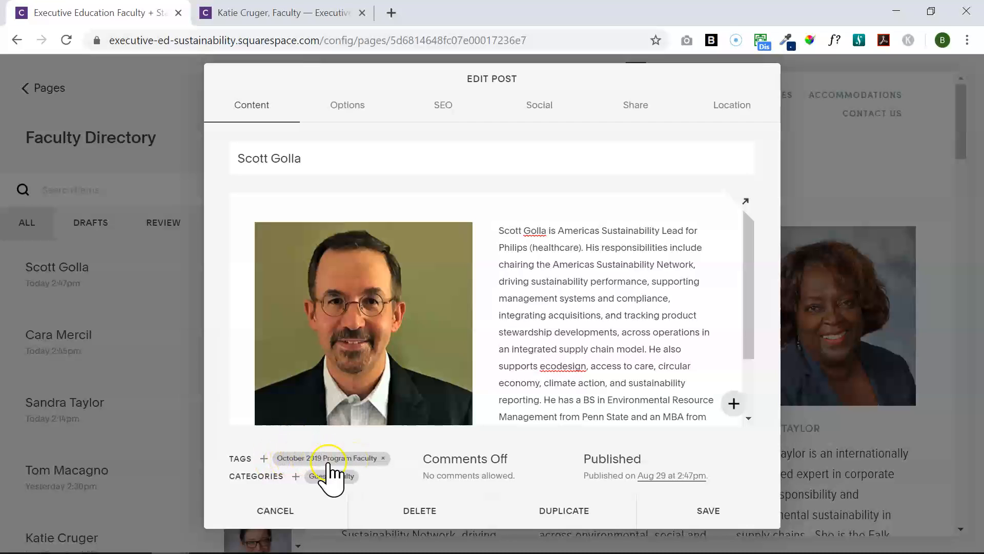
pyautogui.click(295, 476)
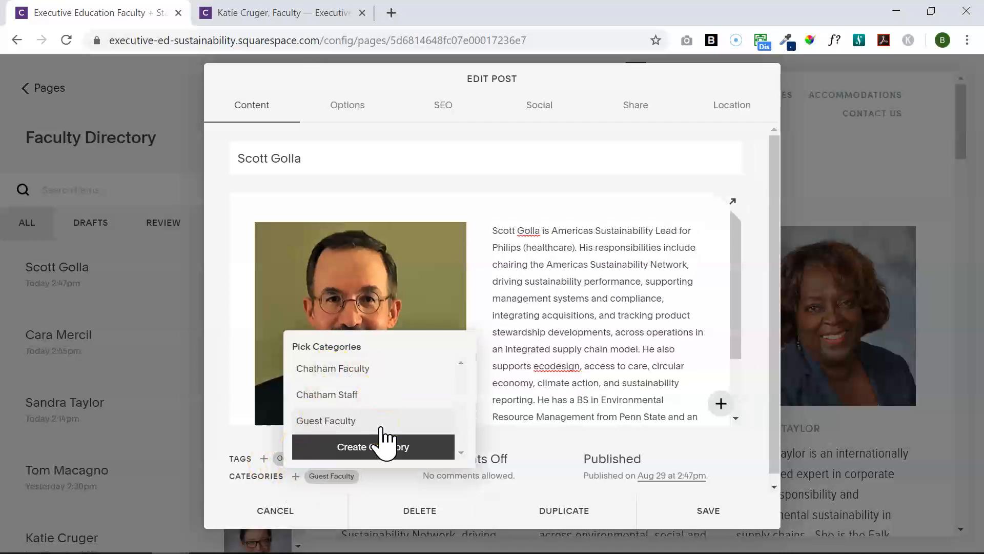
pyautogui.click(228, 444)
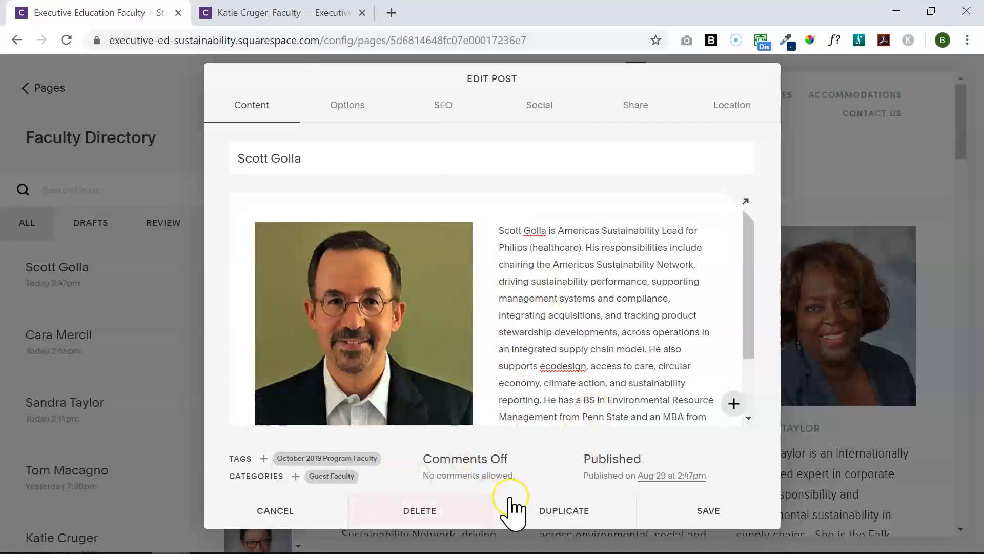
pyautogui.click(572, 507)
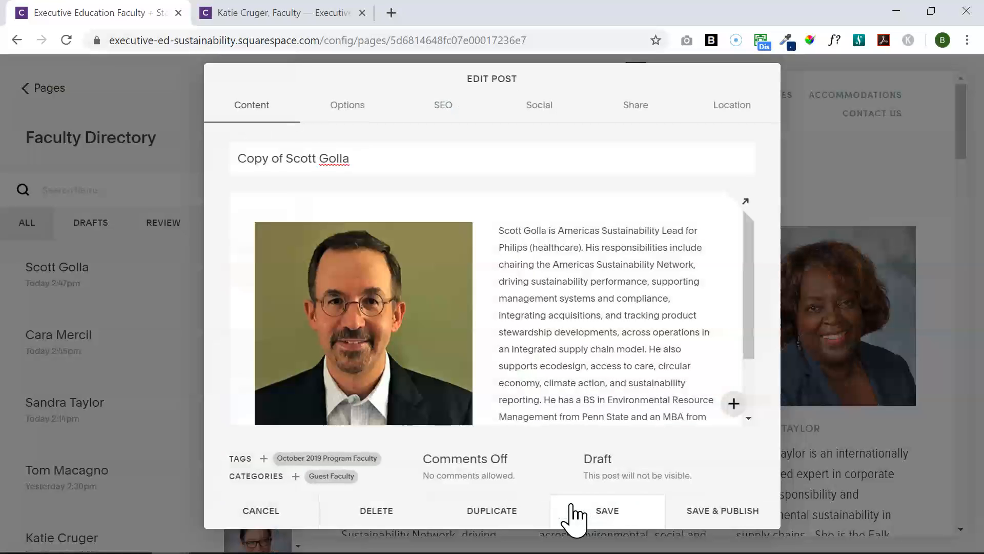
# Select the copied entry's title text and place the caret at its end
pyautogui.moveTo(370, 167); pyautogui.dragTo(228, 169)
pyautogui.click(439, 170)
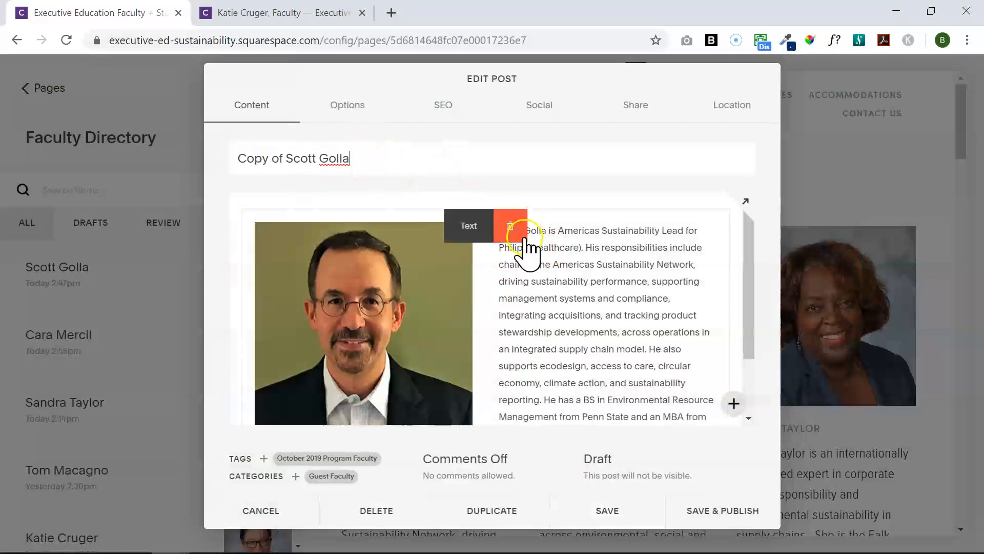
pyautogui.moveTo(756, 354); pyautogui.dragTo(758, 334)
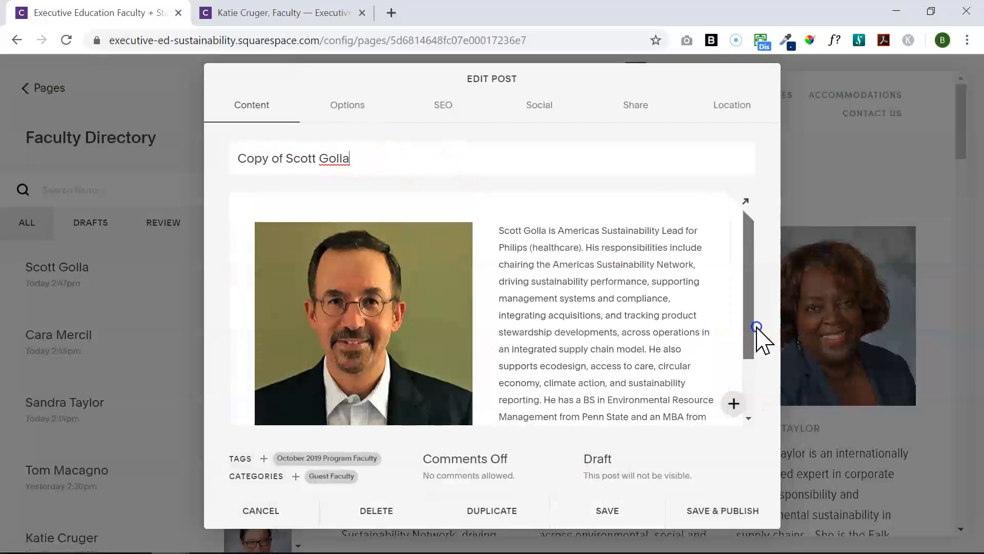
# Delete the copied photo from the image block and upload the new headshot from Downloads
pyautogui.click(376, 225)
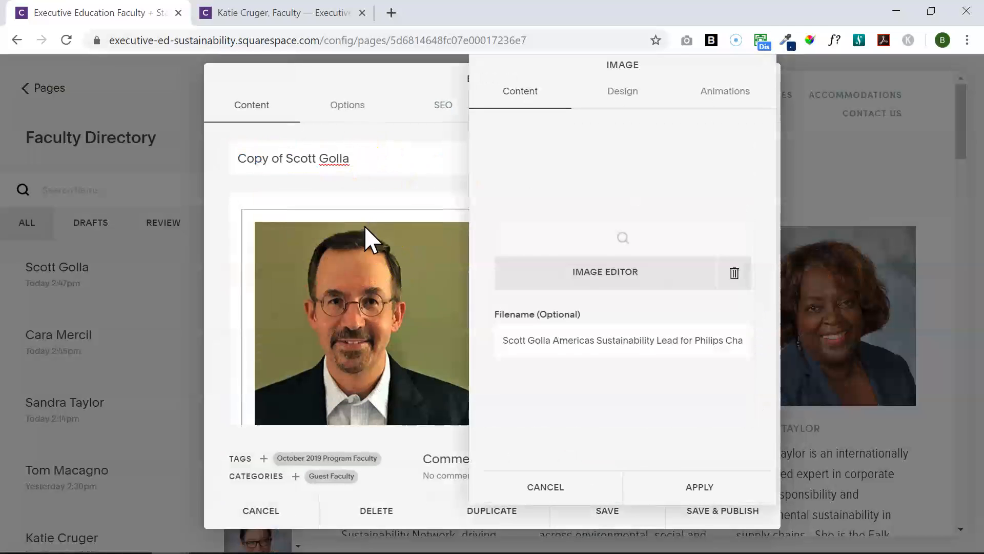
pyautogui.click(734, 272)
pyautogui.click(660, 200)
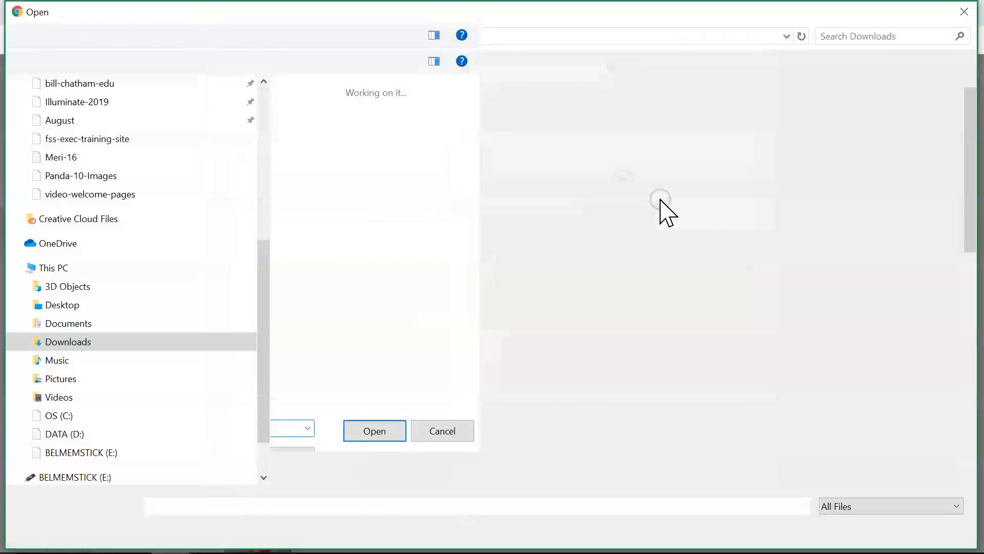
pyautogui.moveTo(971, 210); pyautogui.dragTo(940, 261)
pyautogui.doubleClick(390, 254)
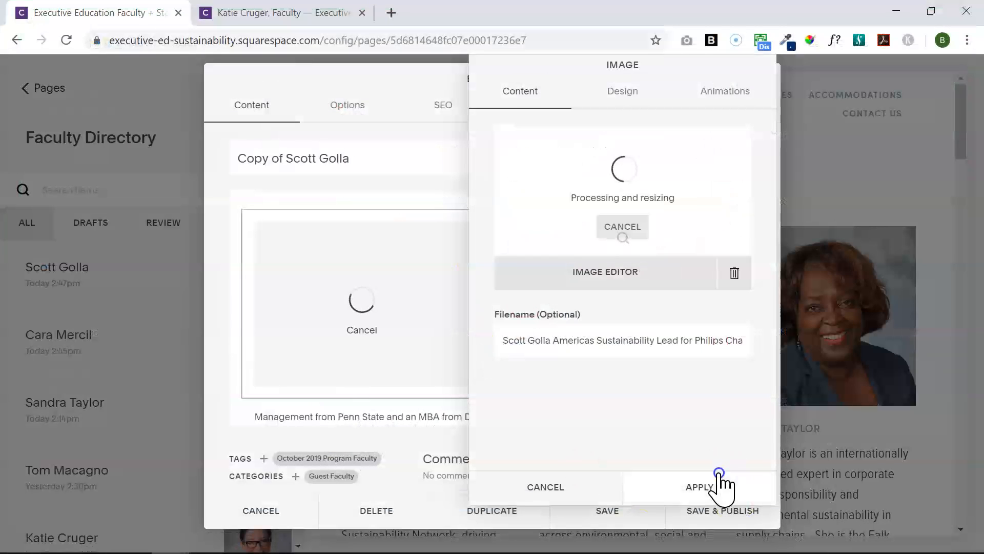
pyautogui.click(644, 97)
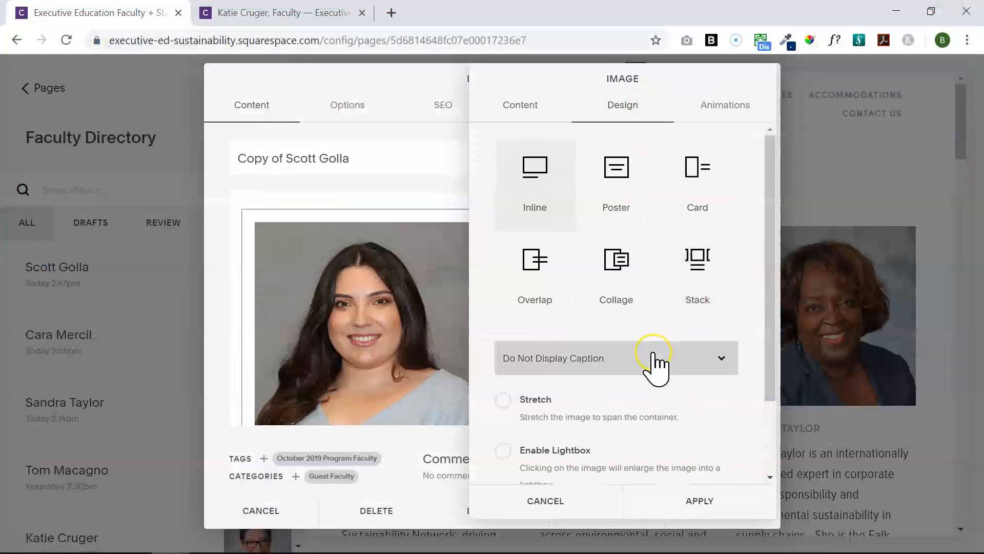
# Set the image's caption display to Caption Below and apply it
pyautogui.click(655, 357)
pyautogui.click(615, 411)
pyautogui.click(687, 500)
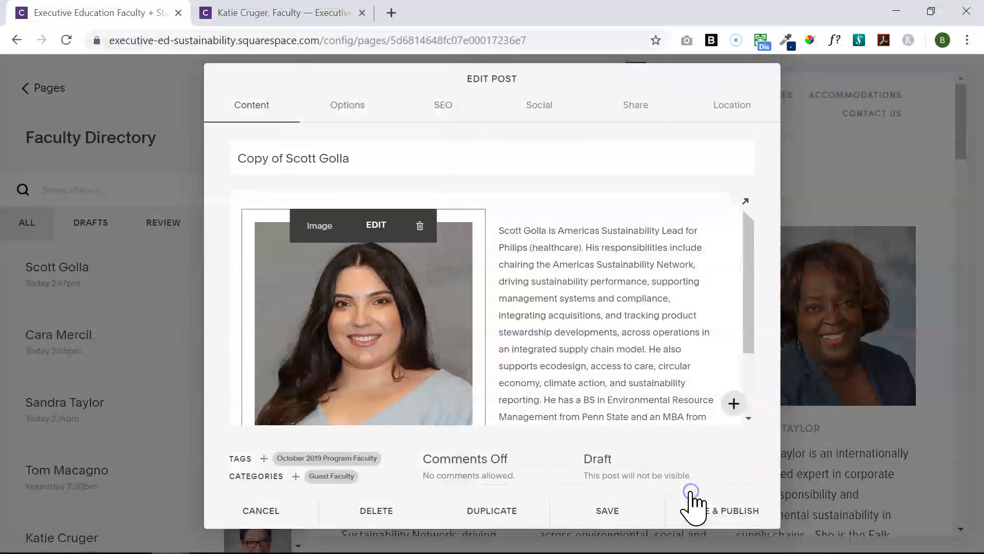
# Select the bio-sentence caption text beneath the headshot
pyautogui.moveTo(747, 324)
pyautogui.mouseDown()
pyautogui.moveTo(752, 341)
pyautogui.moveTo(732, 407)
pyautogui.mouseUp()
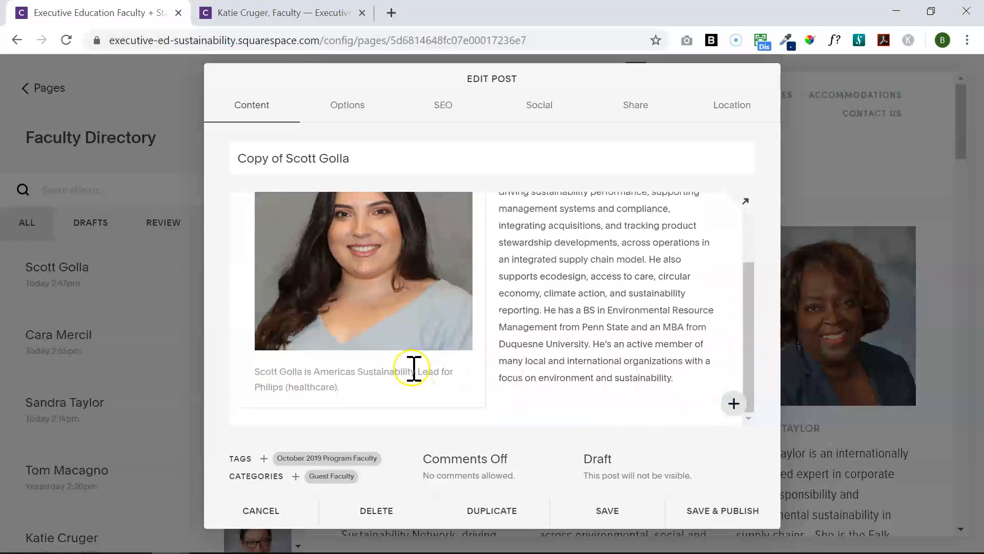
pyautogui.click(398, 369)
pyautogui.moveTo(339, 368)
pyautogui.mouseDown()
pyautogui.moveTo(348, 378)
pyautogui.moveTo(246, 360)
pyautogui.mouseUp()
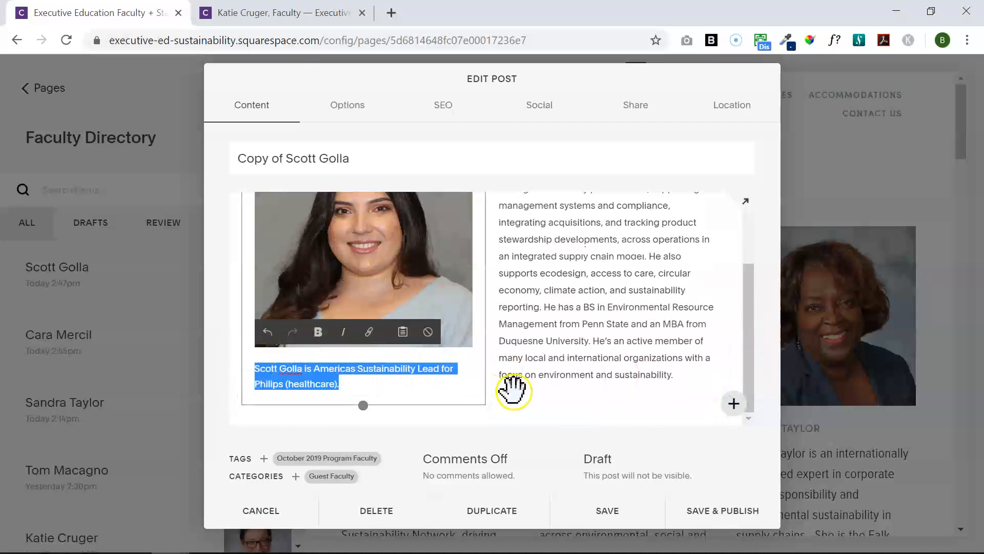
pyautogui.moveTo(750, 367); pyautogui.dragTo(761, 291)
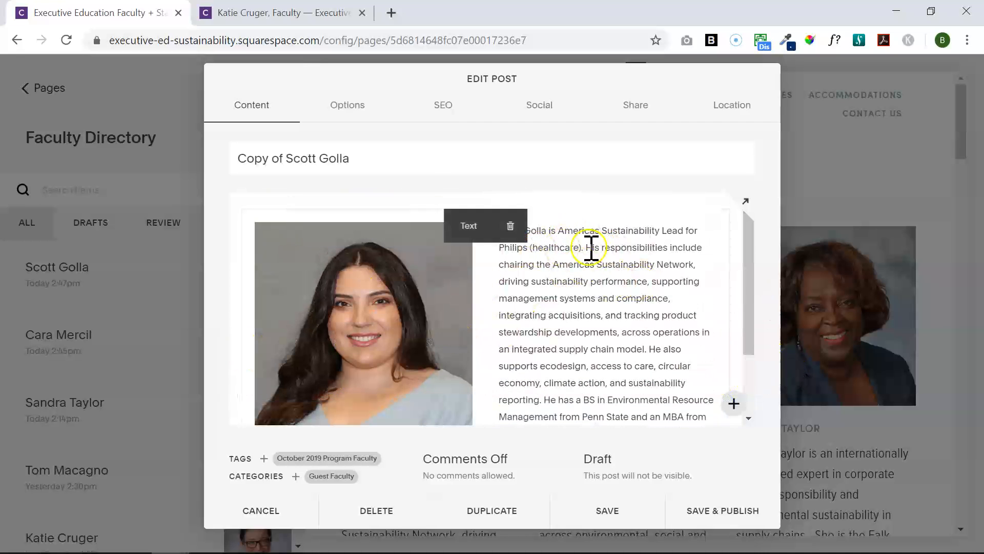
# Change the image's caption setting to Do Not Display Caption and apply it
pyautogui.moveTo(755, 322); pyautogui.dragTo(638, 389)
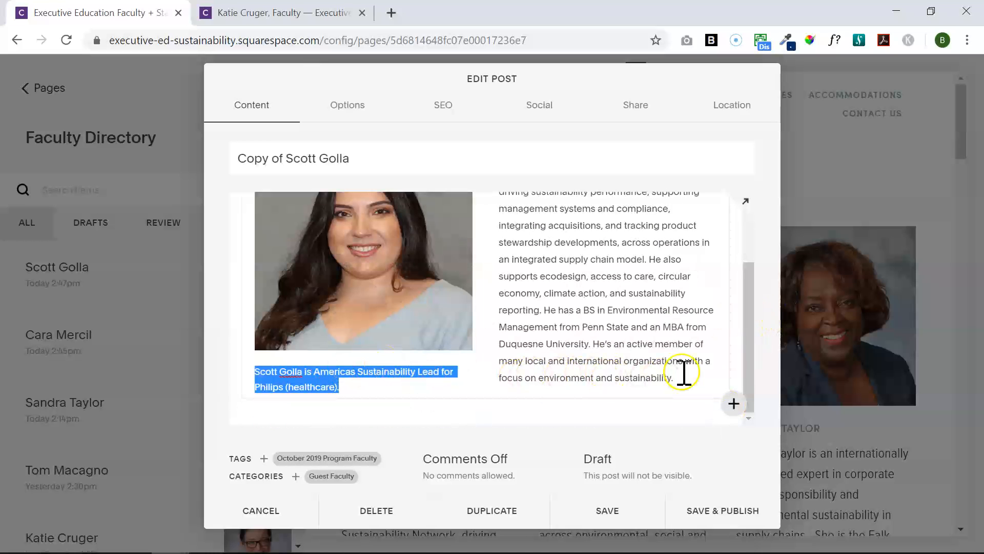
pyautogui.moveTo(746, 379); pyautogui.dragTo(695, 270)
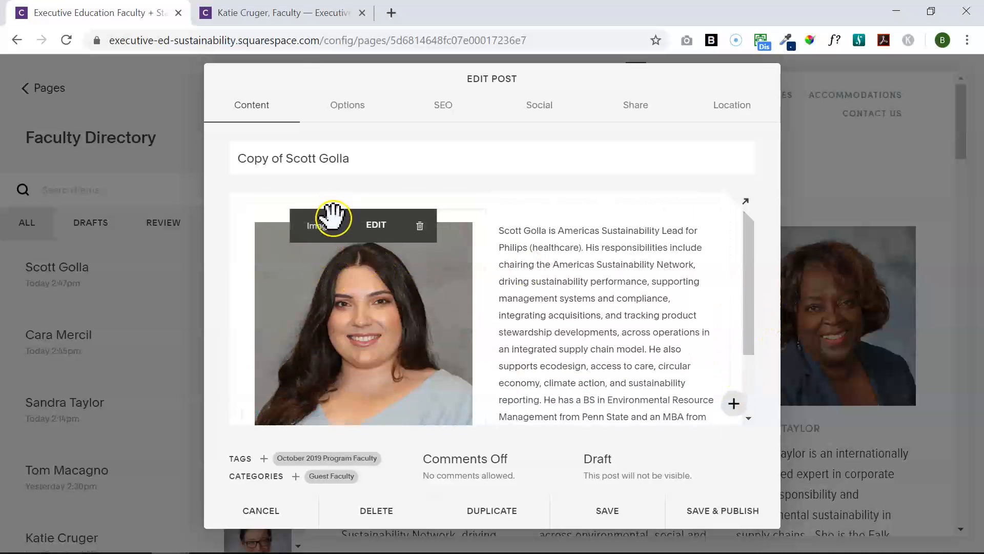
pyautogui.click(373, 234)
pyautogui.click(621, 100)
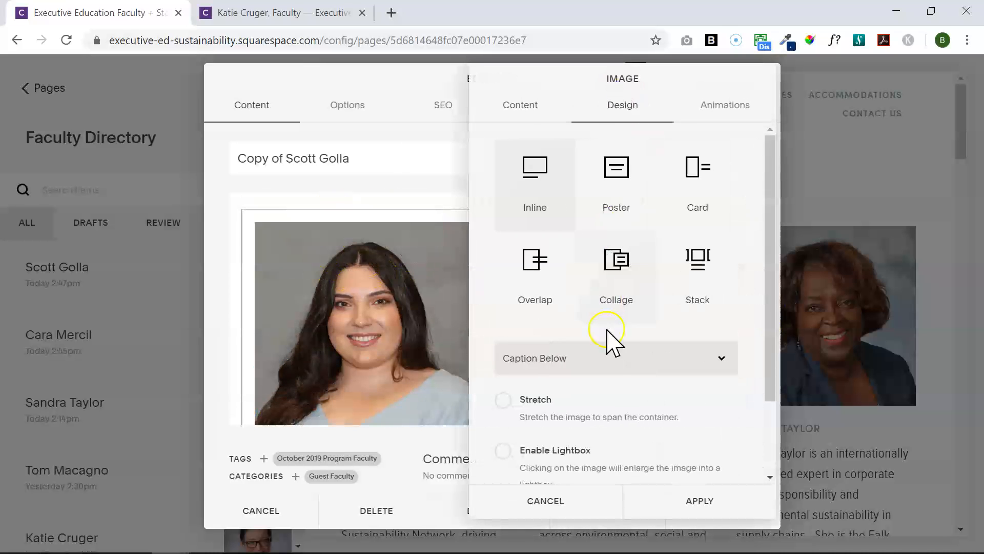
pyautogui.click(610, 358)
pyautogui.click(599, 388)
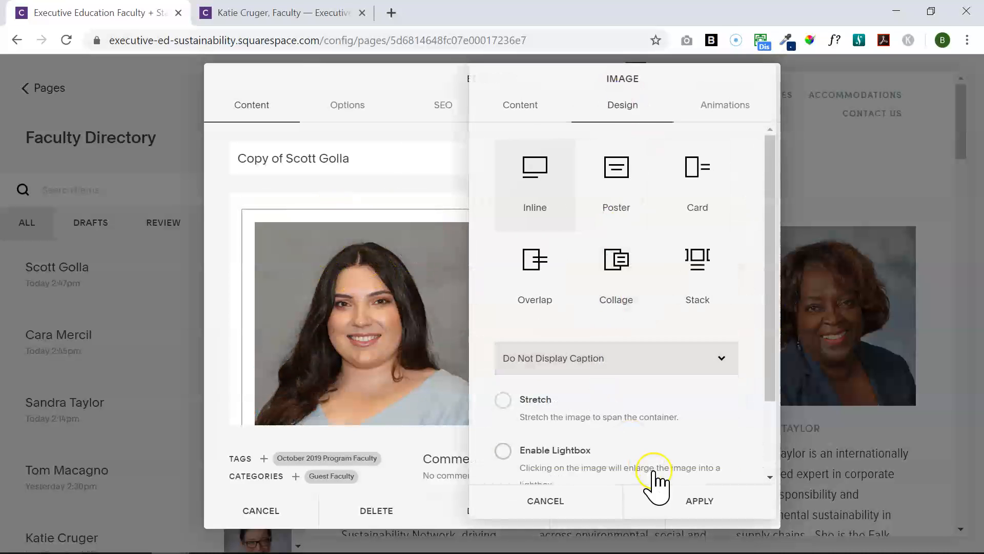
pyautogui.click(662, 502)
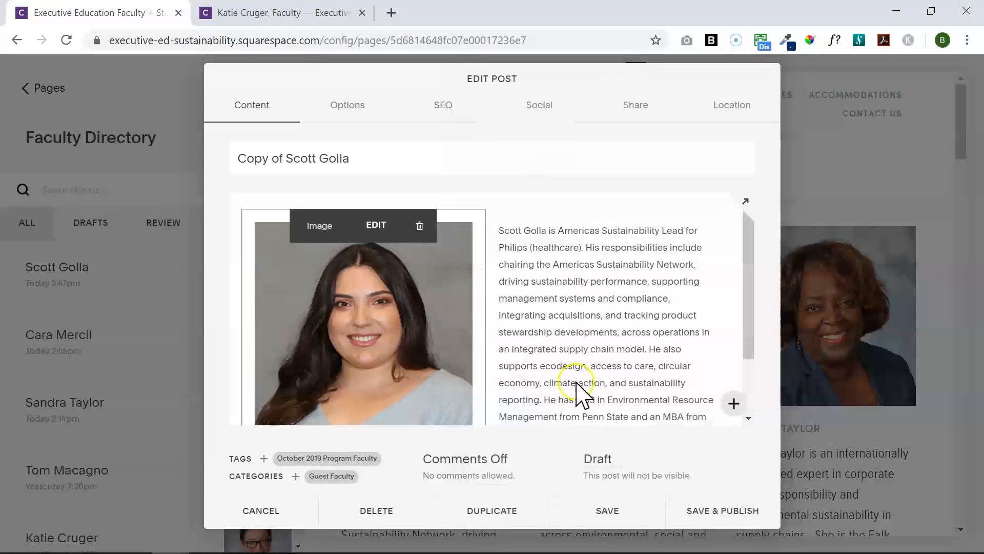
pyautogui.click(351, 100)
# Review the post's Options tab and select its URL slug
pyautogui.click(290, 102)
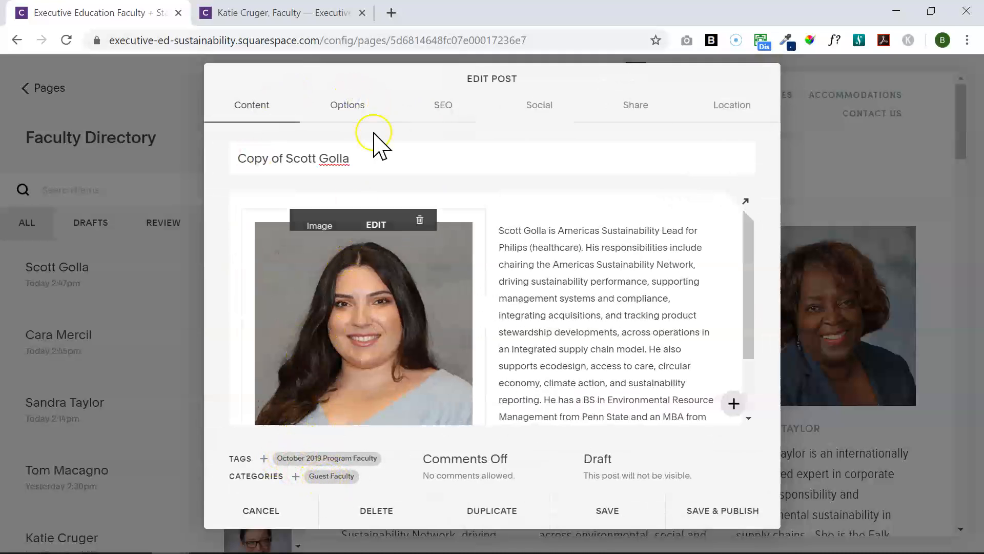
pyautogui.click(347, 114)
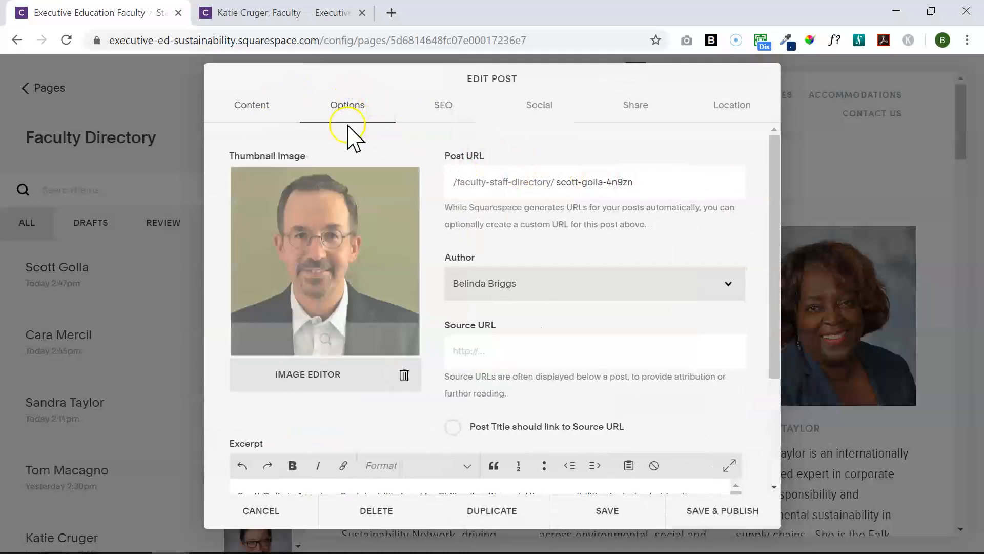
pyautogui.click(272, 101)
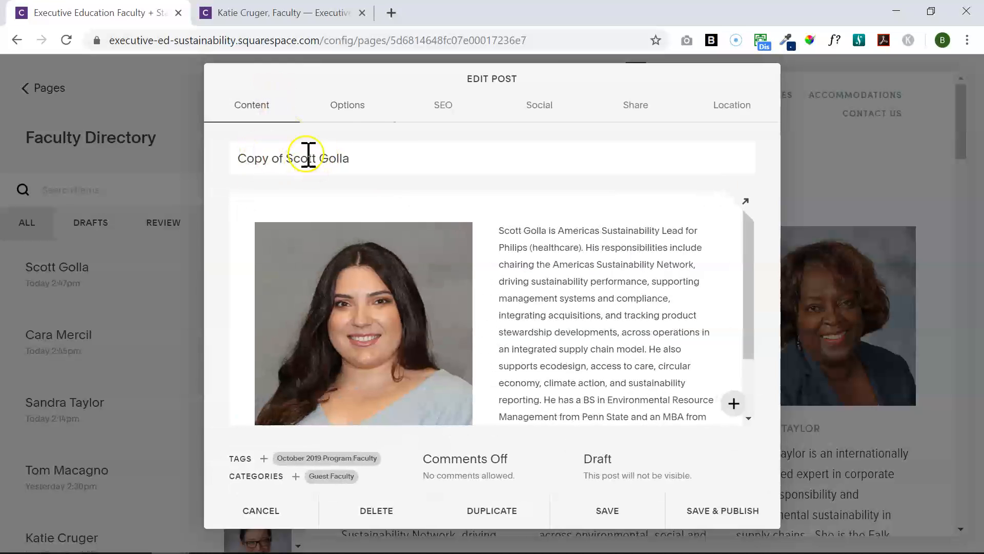
pyautogui.click(336, 107)
pyautogui.moveTo(652, 186); pyautogui.dragTo(535, 192)
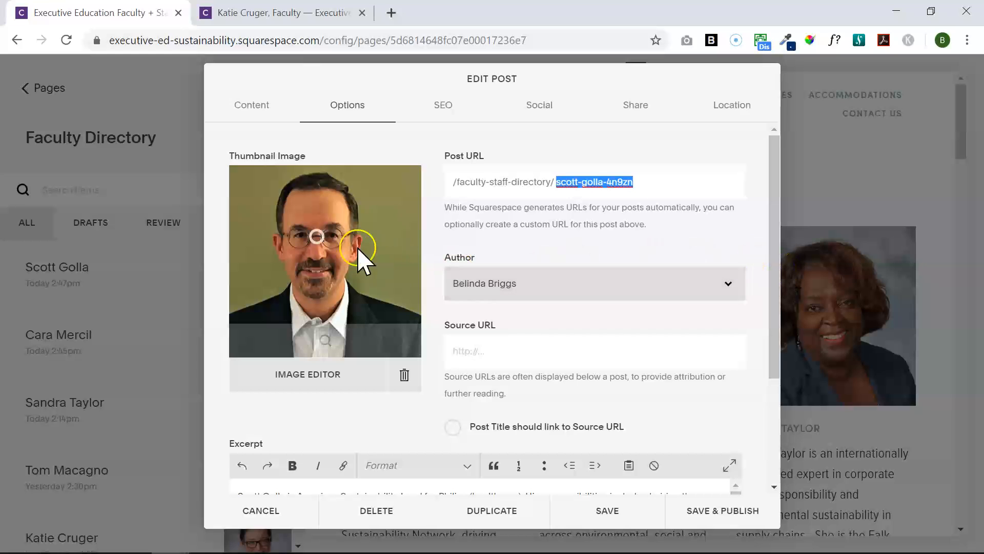
# Replace the old thumbnail with the new headshot uploaded from Downloads
pyautogui.click(406, 375)
pyautogui.click(315, 252)
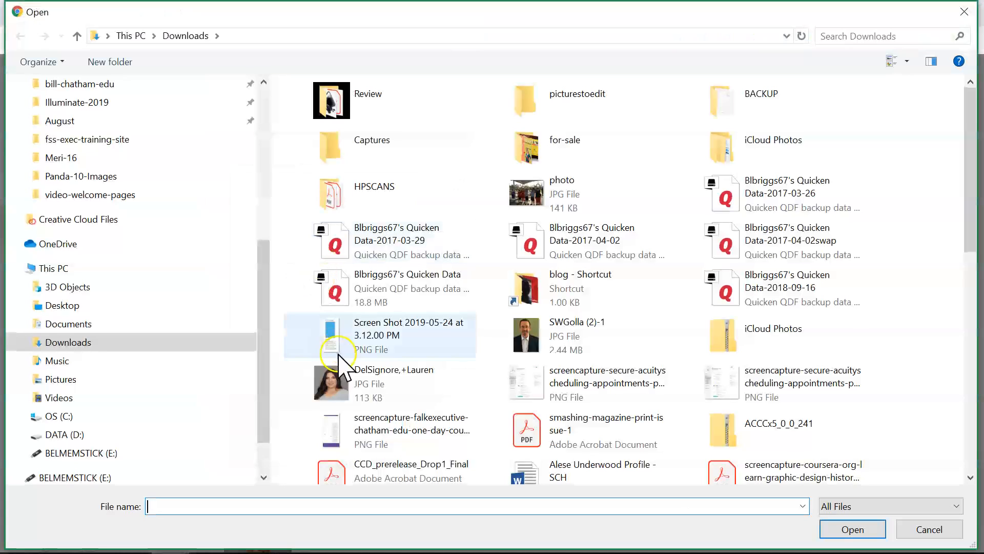
pyautogui.doubleClick(405, 377)
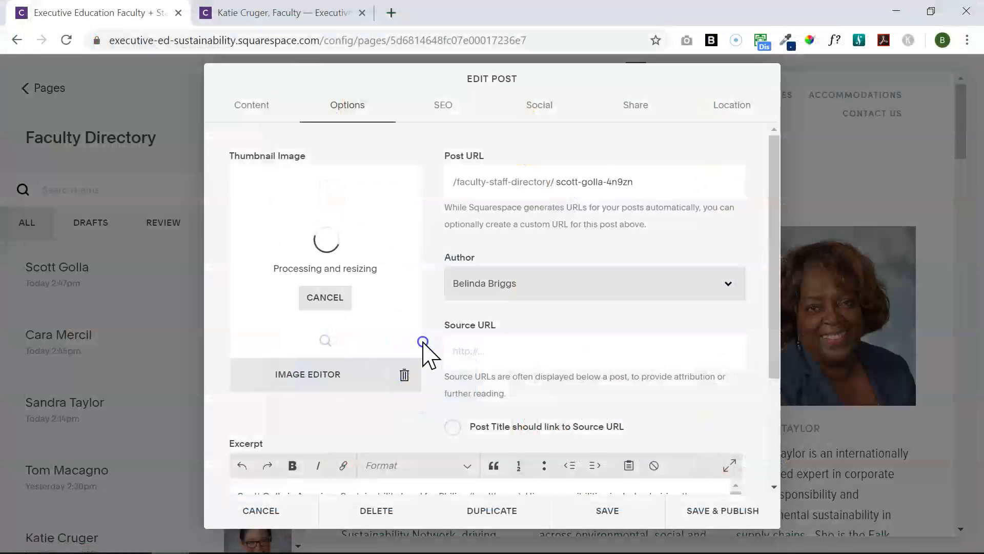
pyautogui.moveTo(775, 328); pyautogui.dragTo(760, 440)
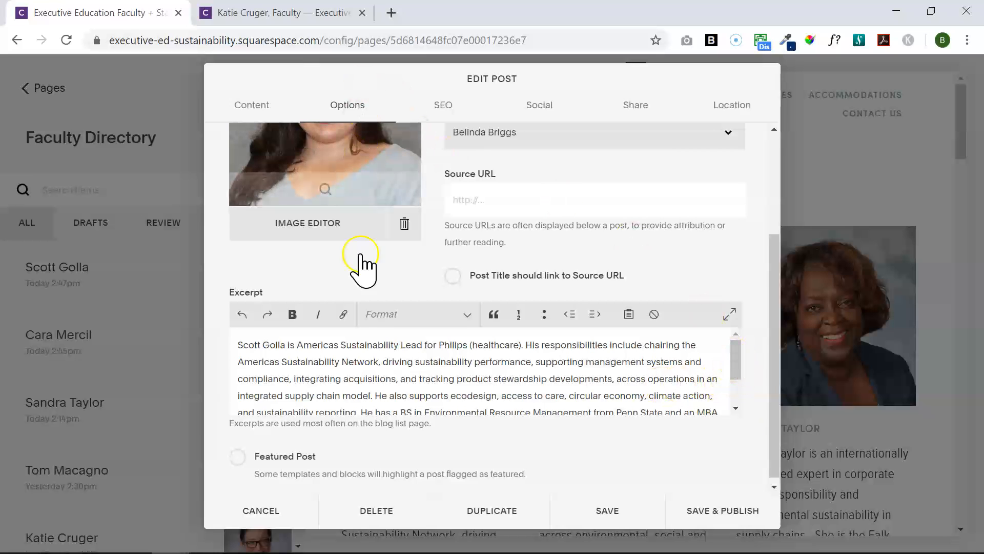
pyautogui.click(251, 104)
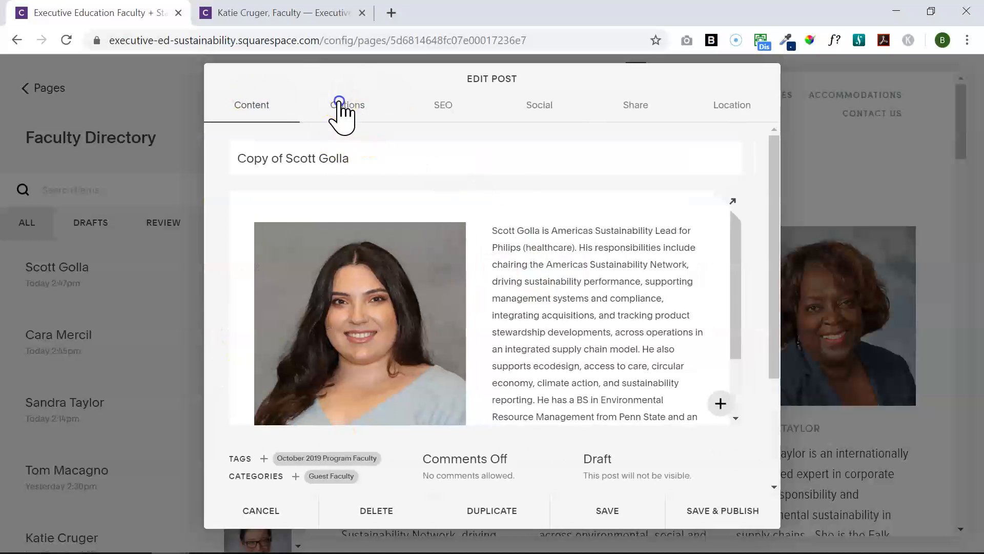
pyautogui.click(343, 107)
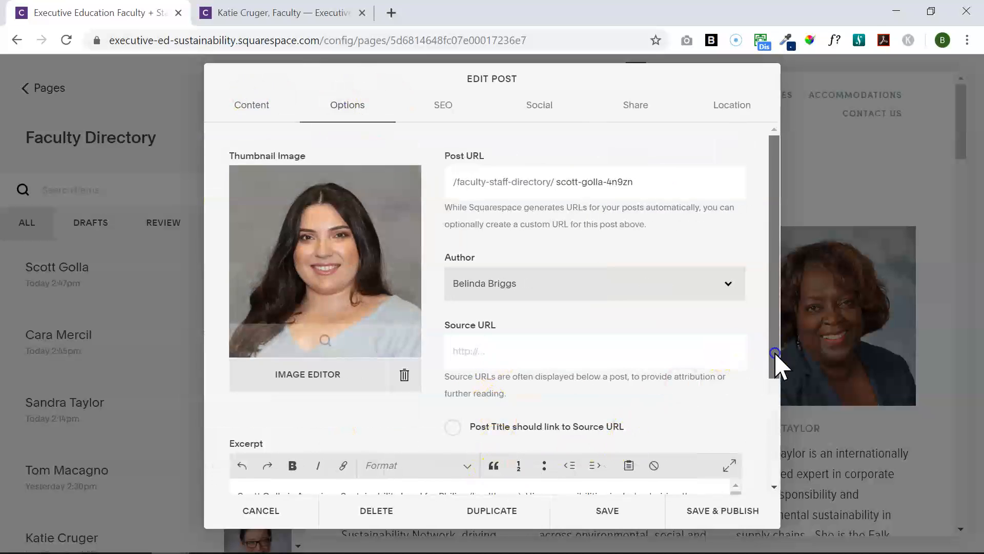
pyautogui.moveTo(772, 361); pyautogui.dragTo(768, 435)
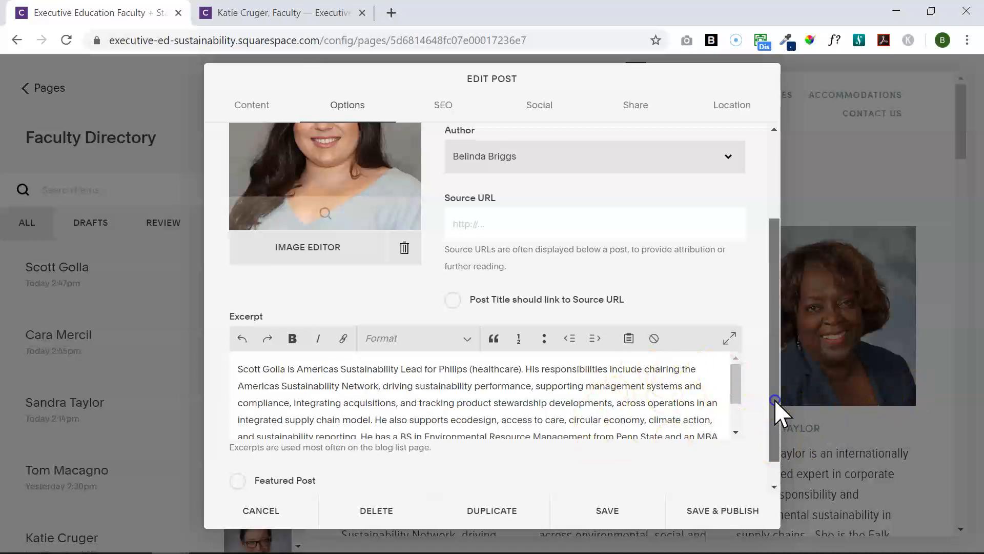
pyautogui.moveTo(777, 409); pyautogui.dragTo(784, 278)
pyautogui.click(434, 105)
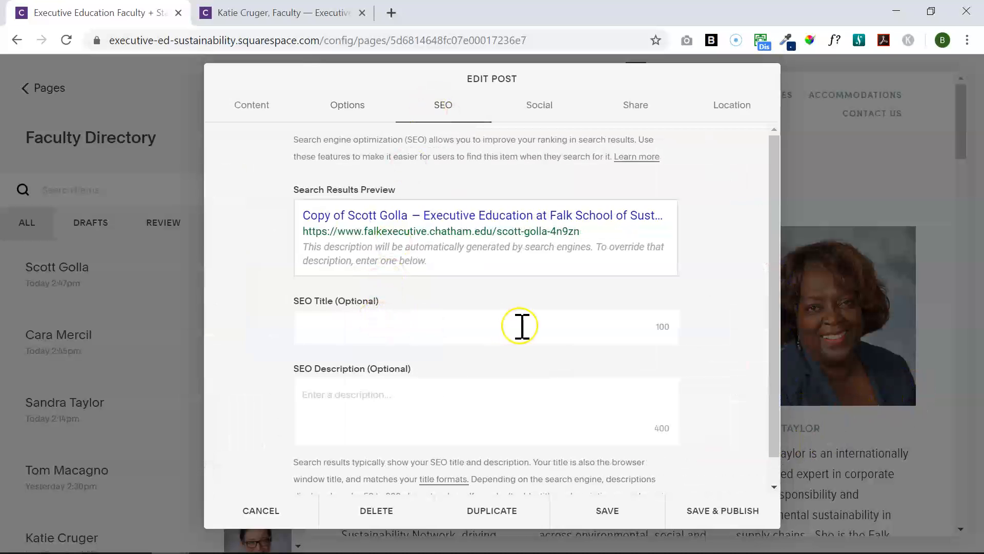
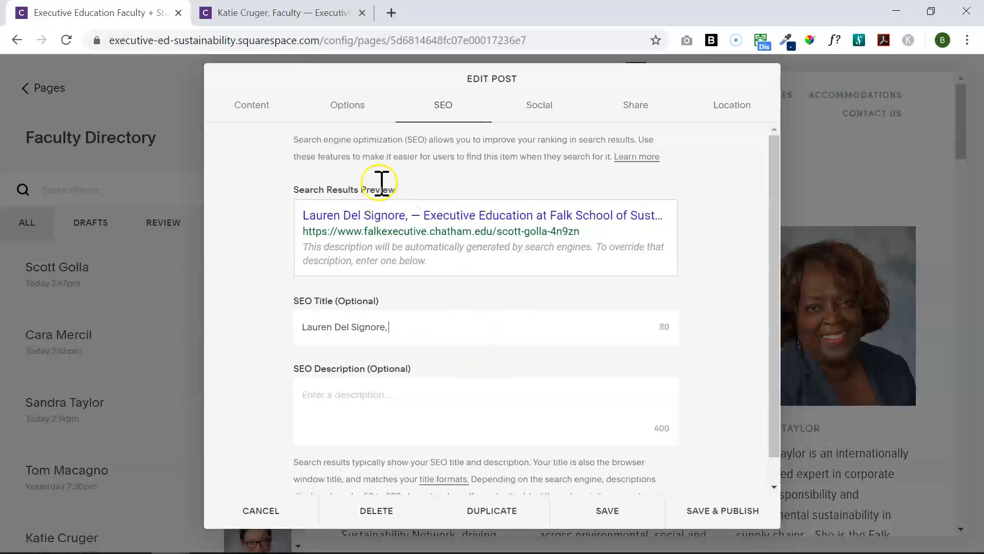
# Enter the member's name plus ', Staff' as SEO title and paste the bio's opening sentences as SEO description
pyautogui.click(267, 105)
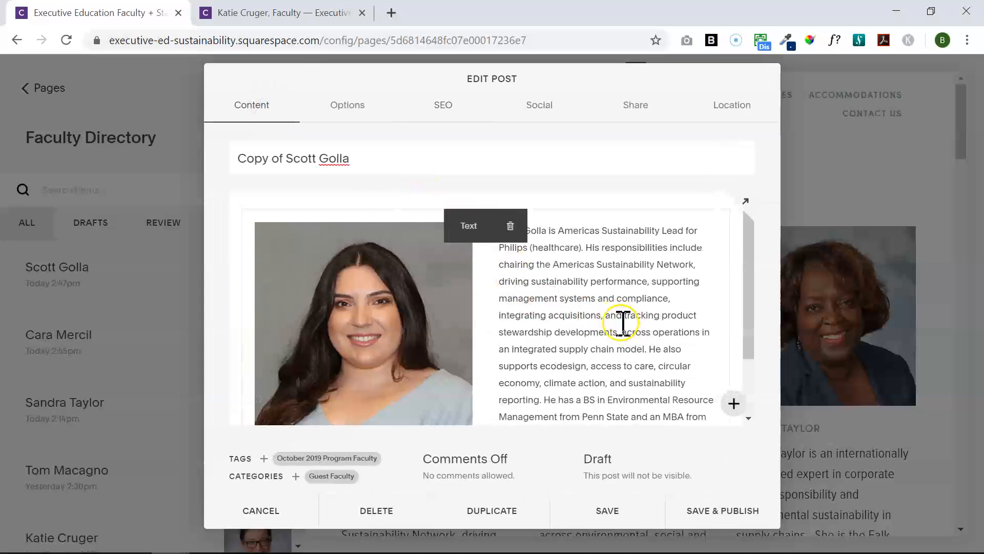
pyautogui.click(628, 336)
pyautogui.moveTo(647, 350); pyautogui.dragTo(483, 230)
pyautogui.hotkey('ctrl', 'c')
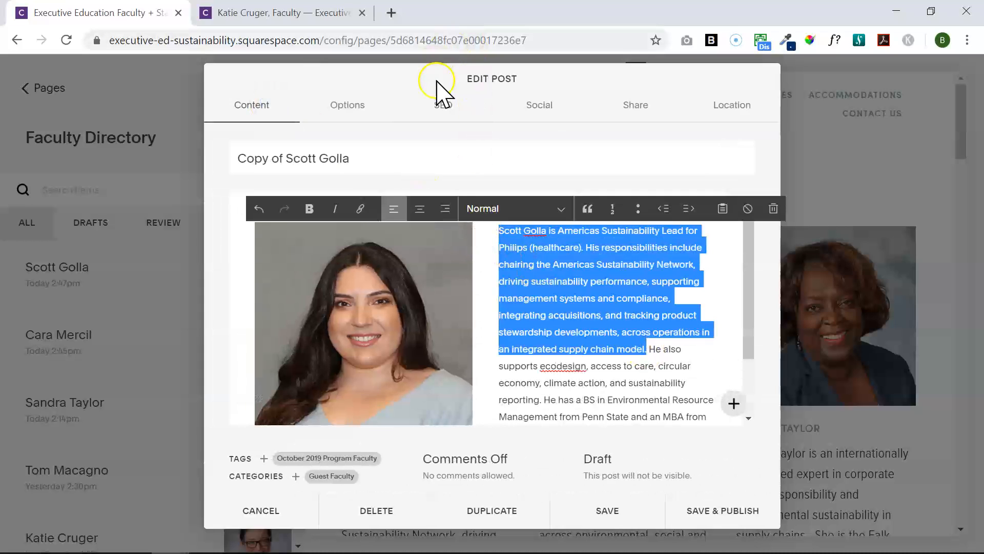
pyautogui.click(444, 106)
pyautogui.click(485, 412)
pyautogui.hotkey('ctrl', 'v')
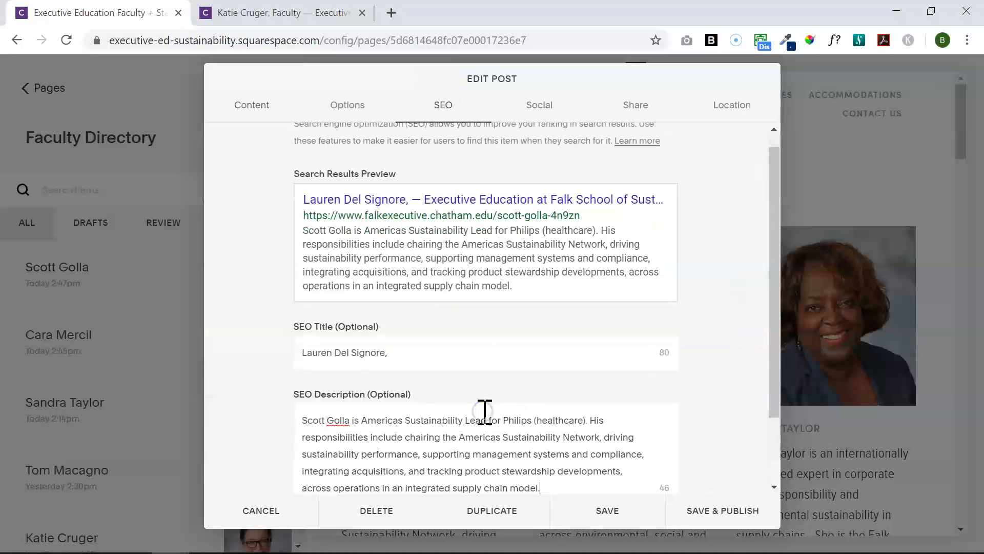
pyautogui.scroll(-1, 769, 428)
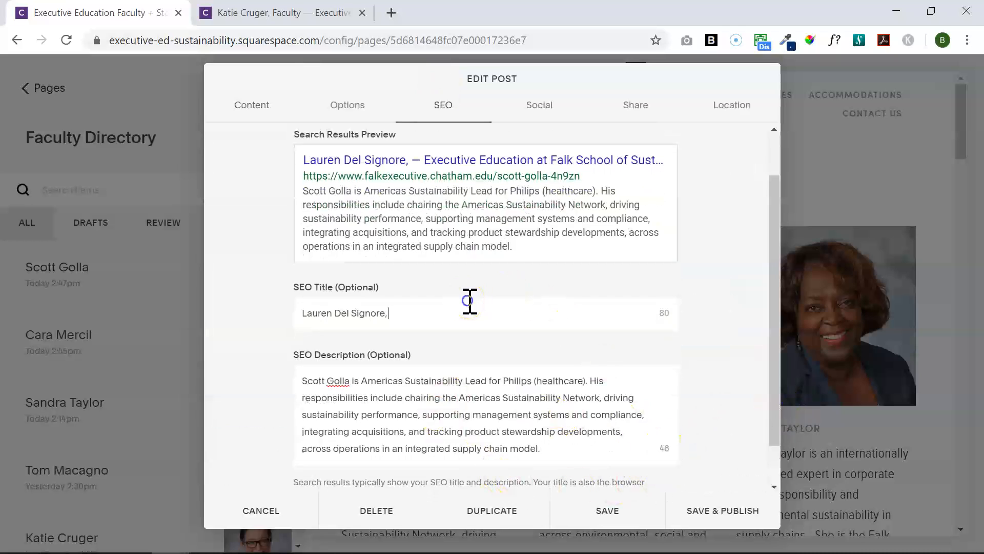
pyautogui.write('Staff')
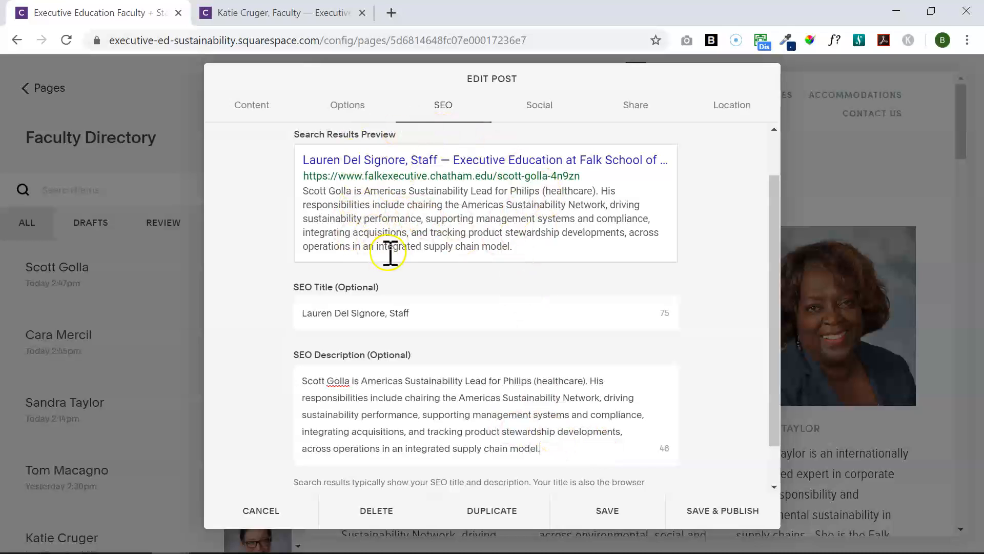
# Delete the 'Copy of…' draft from the Faculty Directory list, confirming in the Delete Post dialog
pyautogui.click(346, 104)
pyautogui.click(256, 109)
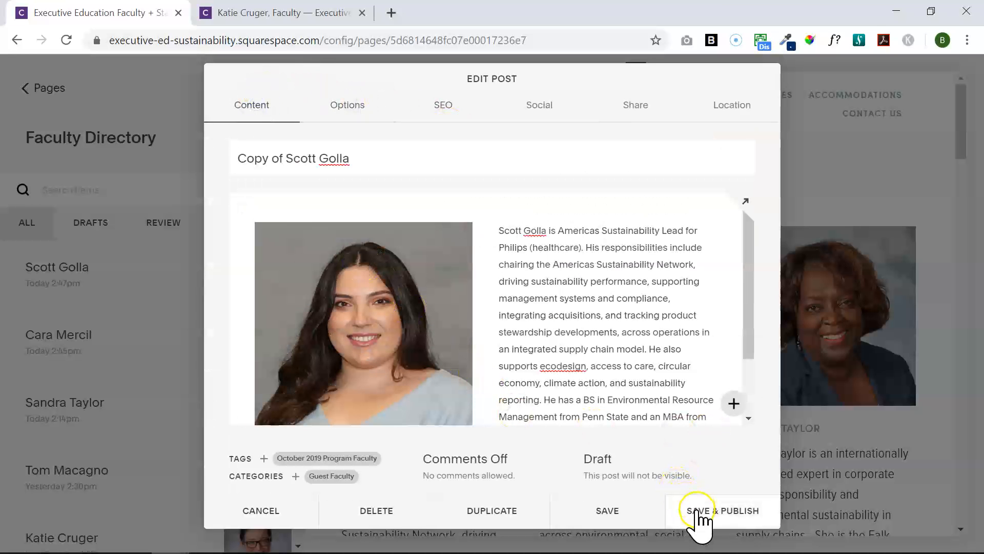
pyautogui.click(368, 516)
pyautogui.click(478, 528)
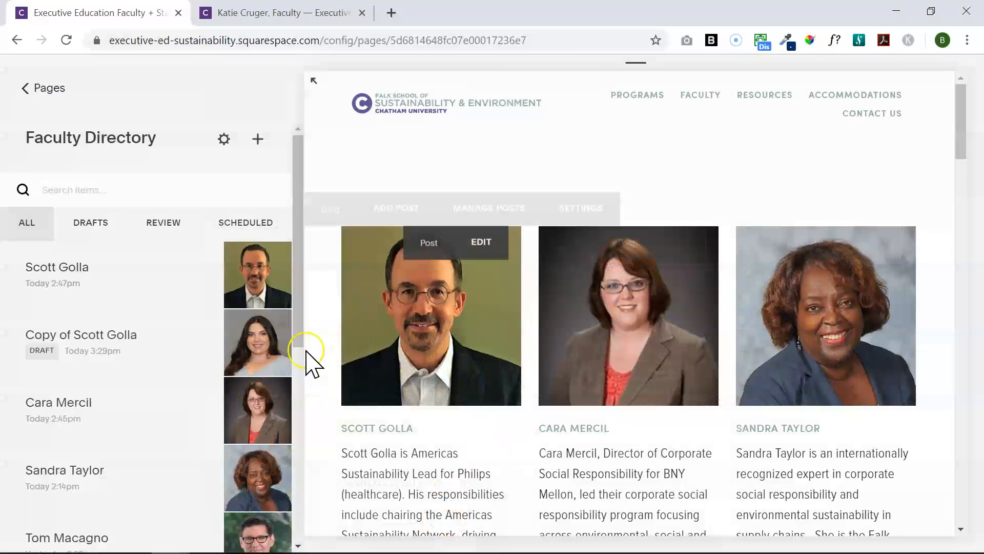
pyautogui.moveTo(233, 426)
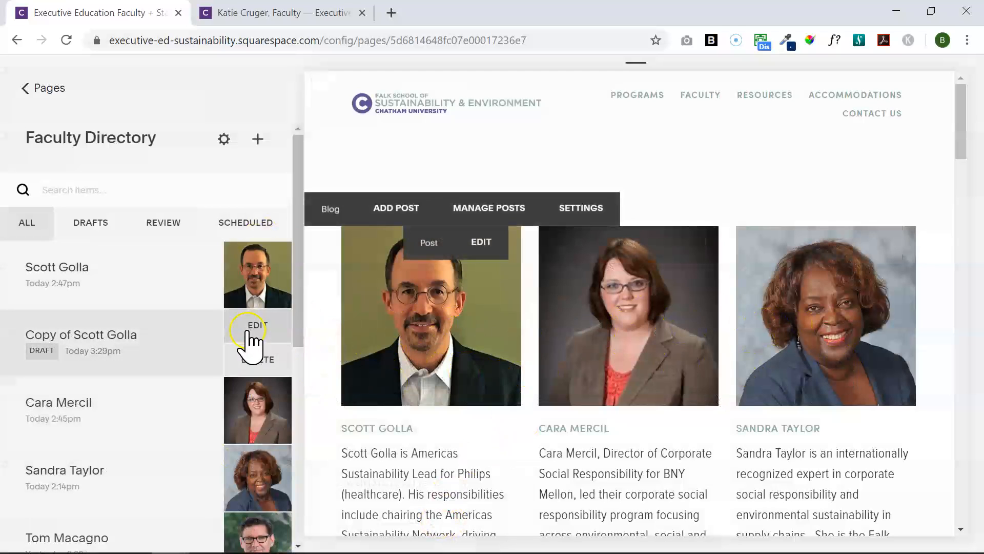
pyautogui.click(250, 361)
pyautogui.click(310, 397)
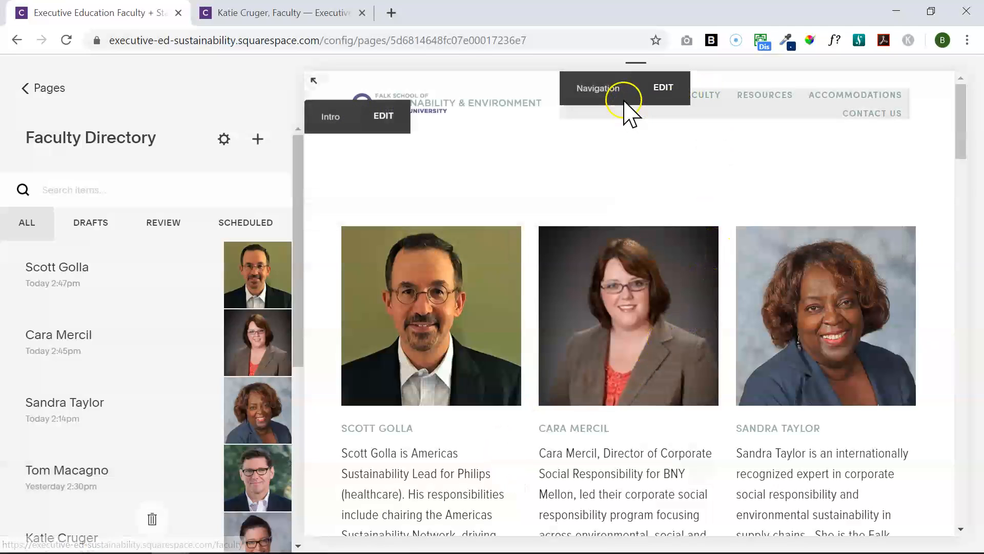
pyautogui.moveTo(968, 149)
pyautogui.mouseDown()
pyautogui.moveTo(962, 165)
pyautogui.moveTo(967, 141)
pyautogui.mouseUp()
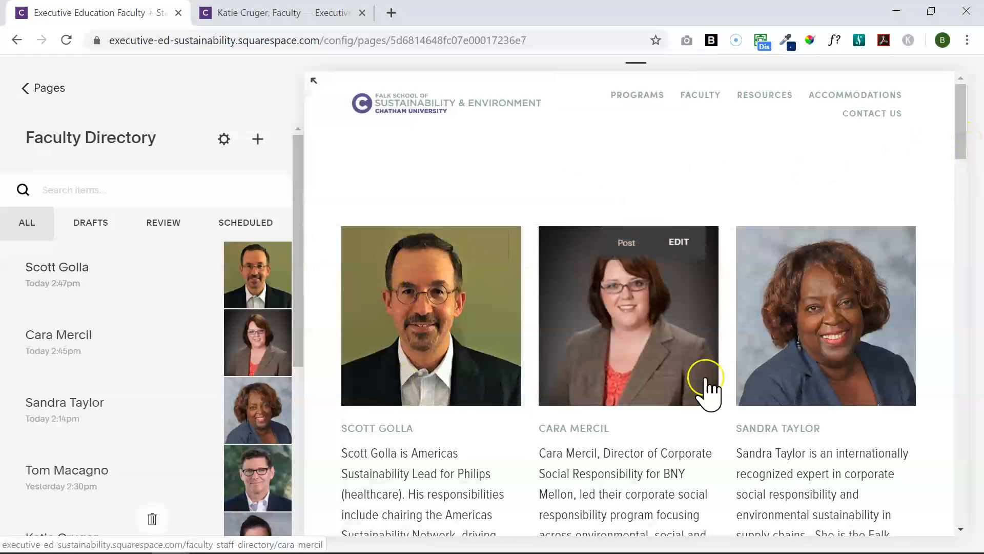
pyautogui.moveTo(961, 144); pyautogui.dragTo(927, 145)
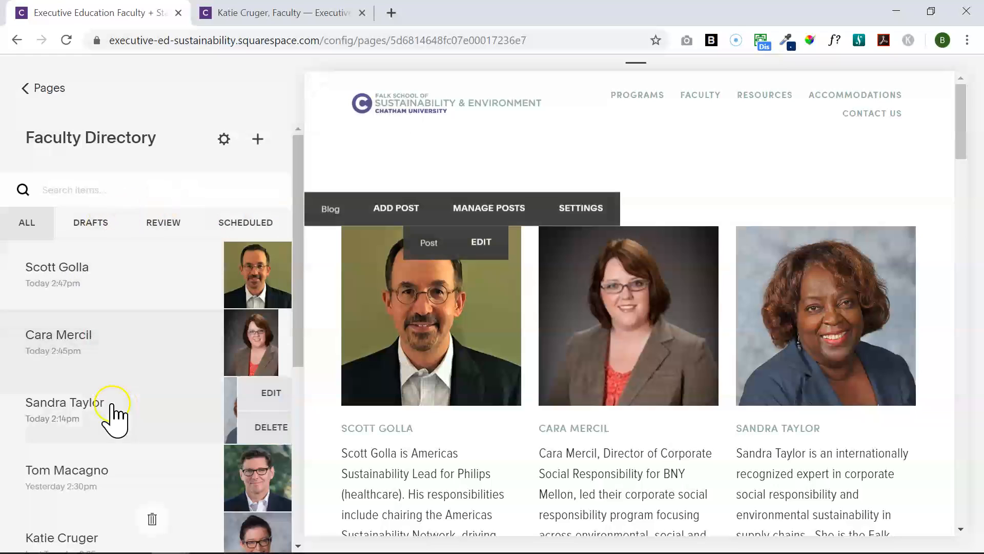
pyautogui.moveTo(122, 259)
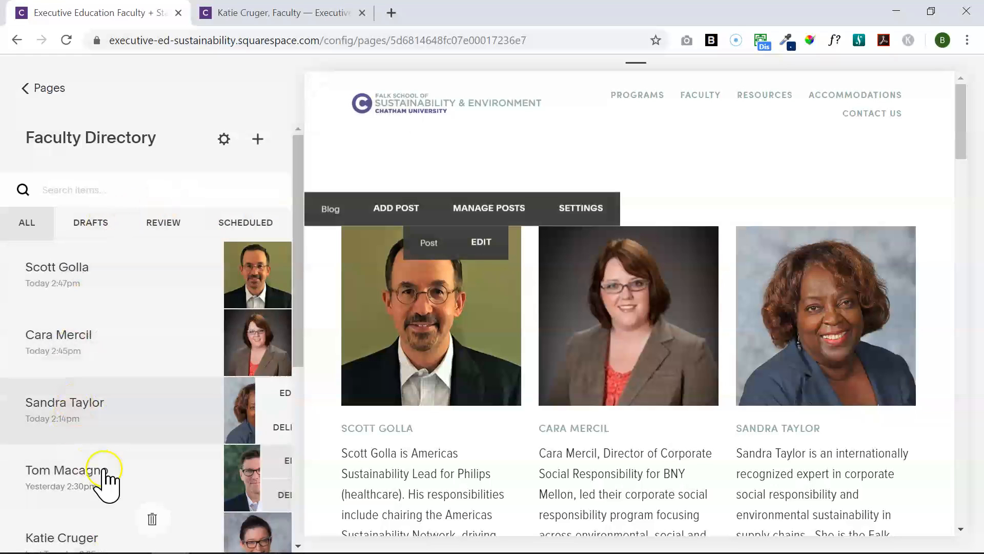
pyautogui.moveTo(192, 430)
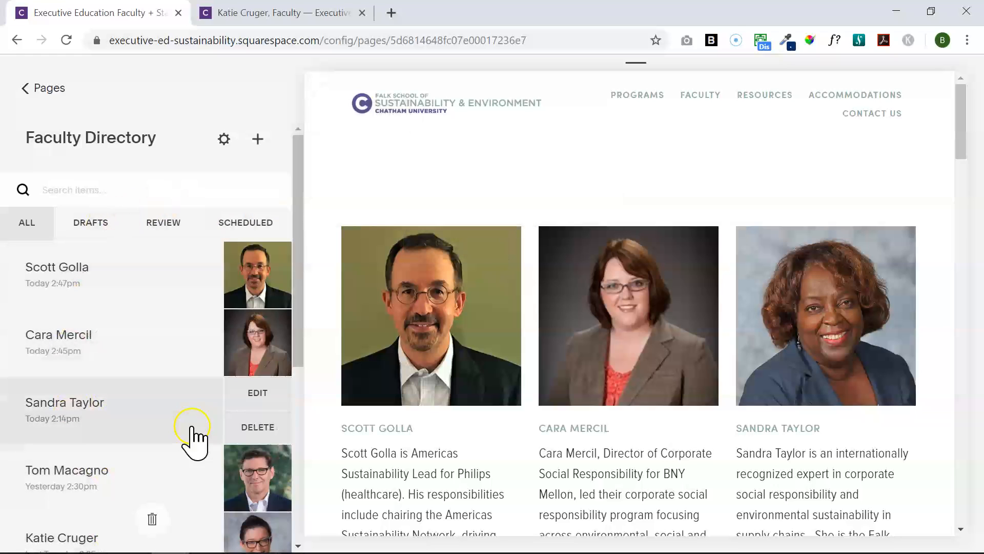
# Re-time the third faculty post to publish Aug 29 at 4:14 PM and save it
pyautogui.click(242, 389)
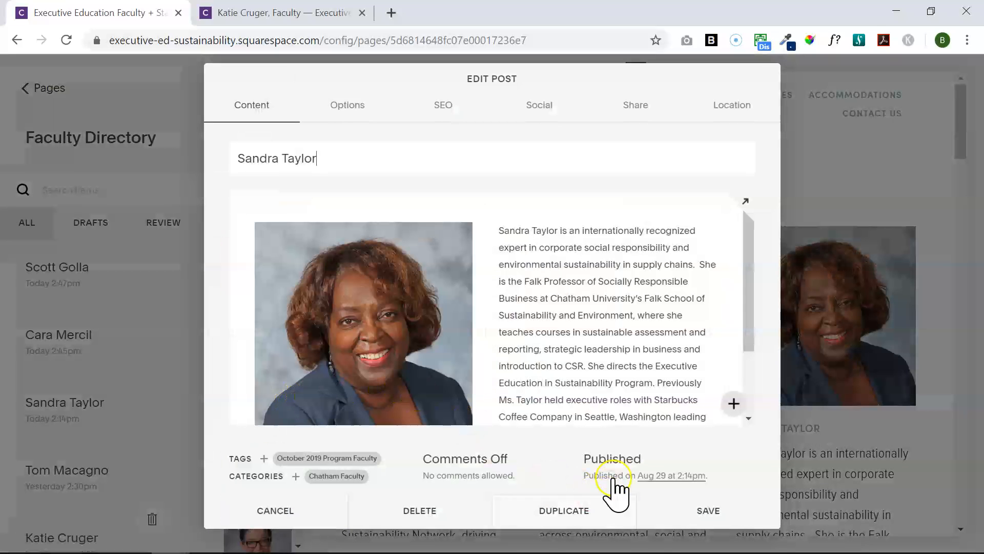
pyautogui.click(658, 477)
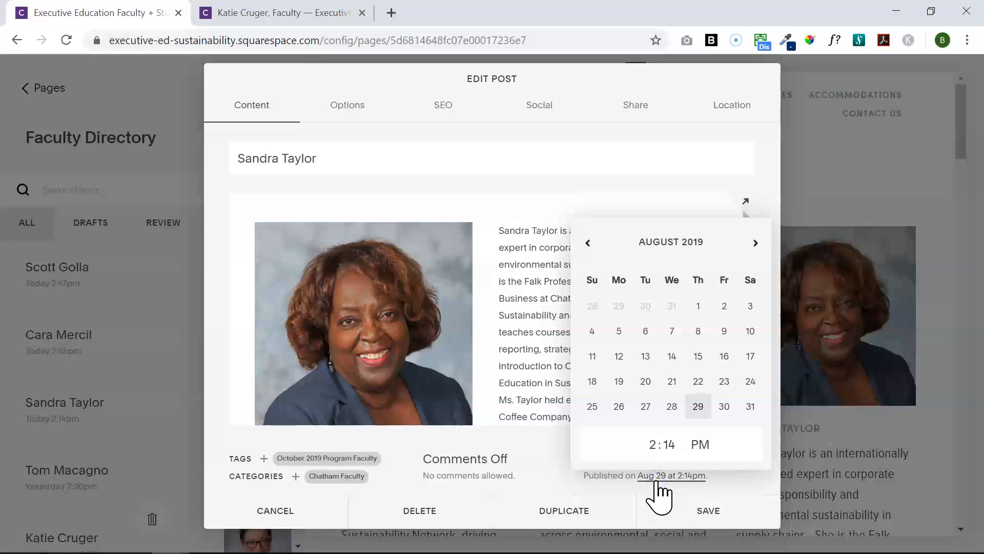
pyautogui.click(703, 407)
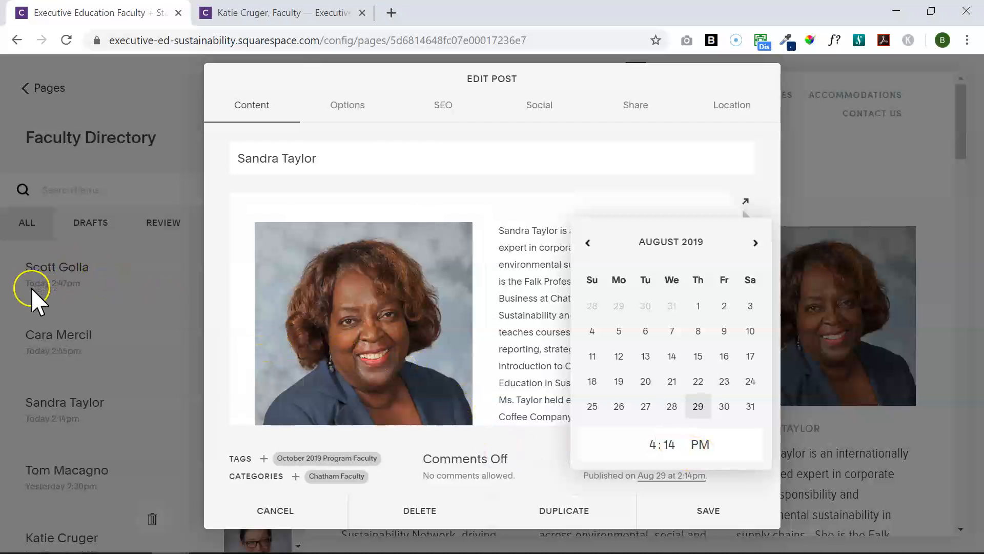
pyautogui.click(684, 506)
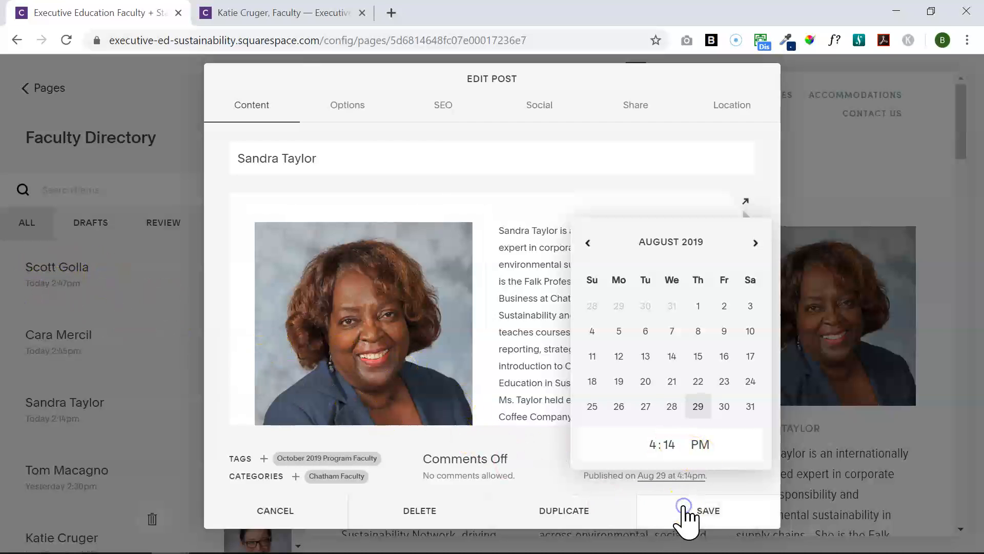
pyautogui.click(719, 517)
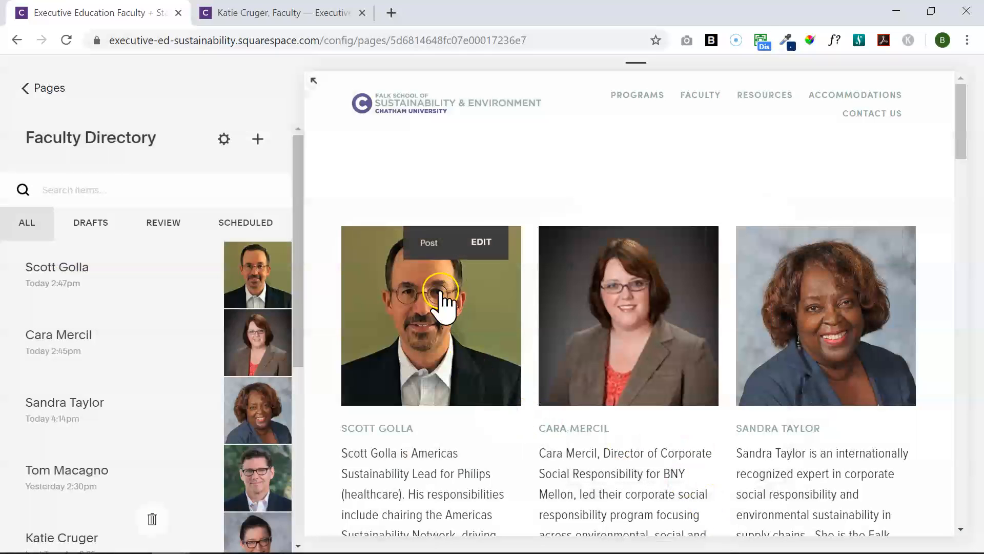
# Reload the Faculty Directory and scroll the post list to confirm the 4:14 PM entry is first
pyautogui.click(402, 211)
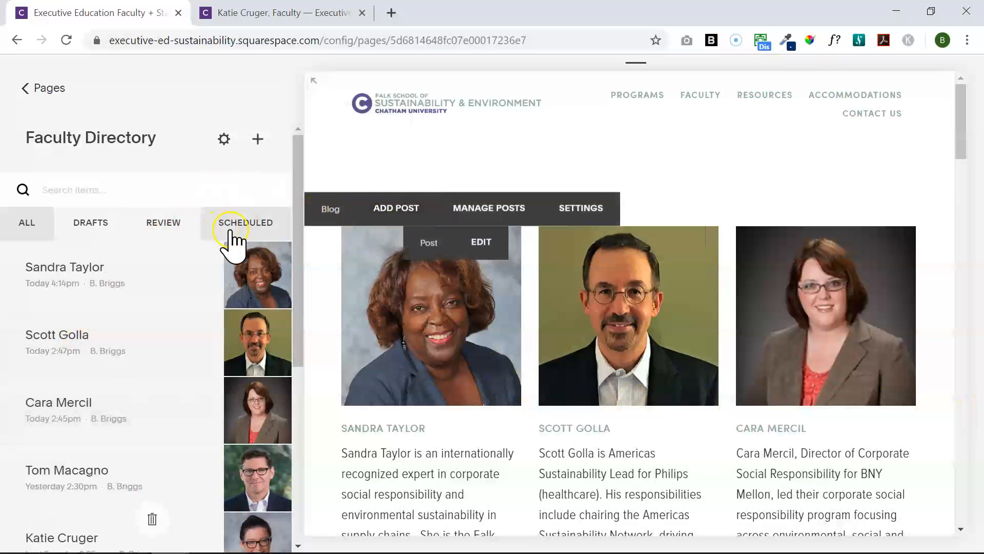
pyautogui.moveTo(302, 331); pyautogui.dragTo(287, 528)
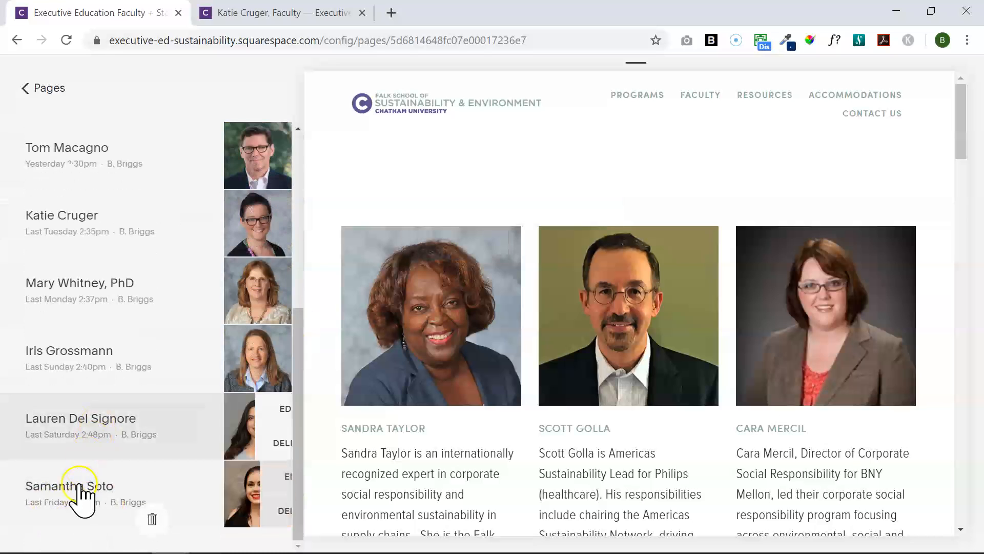
pyautogui.moveTo(301, 457); pyautogui.dragTo(314, 269)
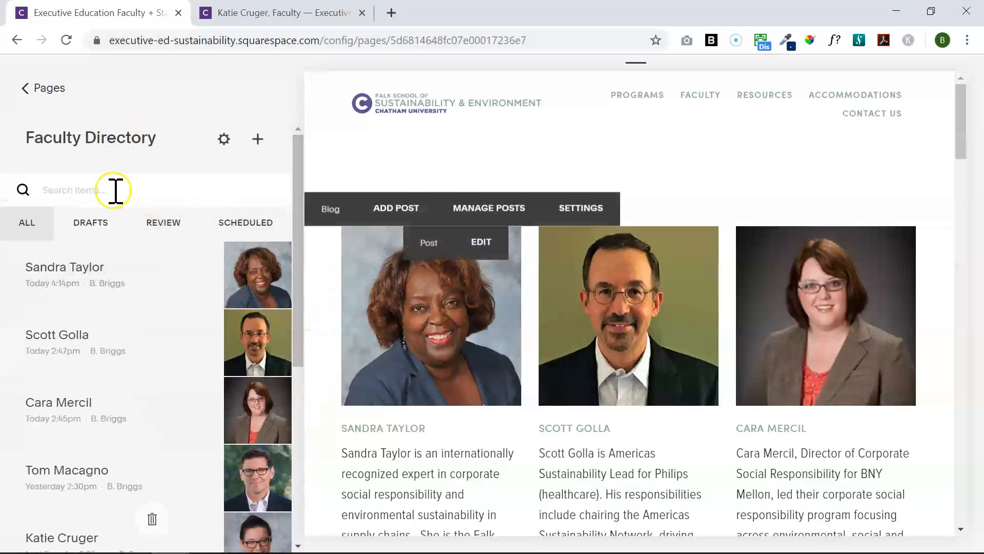
# Go to the Not Linked pages and open the October 2019 Faculty page's settings
pyautogui.click(40, 86)
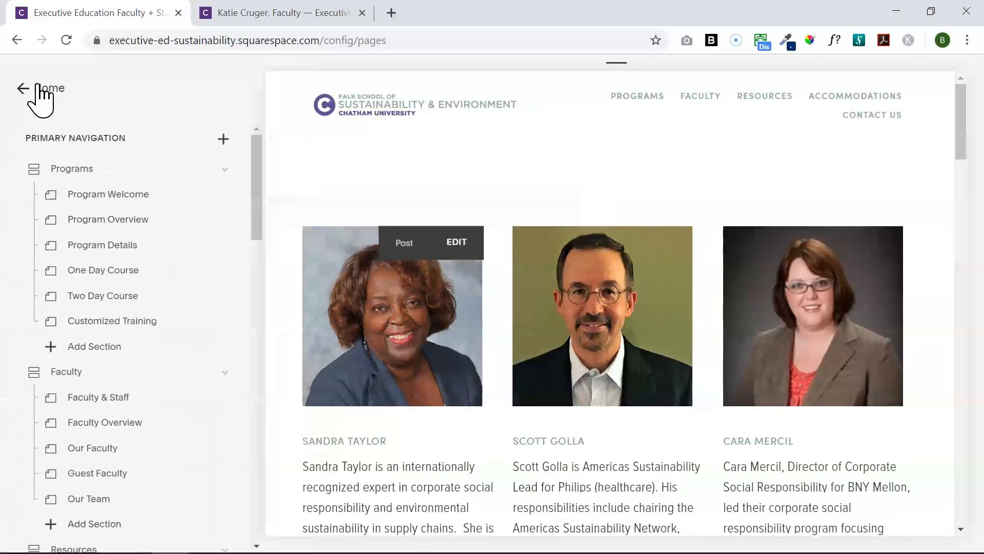
pyautogui.moveTo(260, 212); pyautogui.dragTo(272, 297)
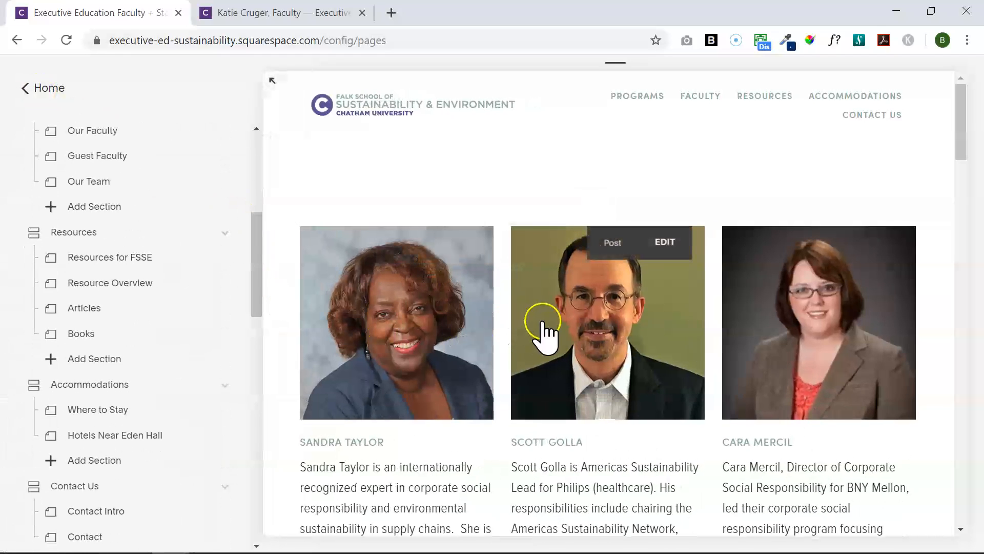
pyautogui.moveTo(262, 264); pyautogui.dragTo(253, 431)
pyautogui.click(167, 353)
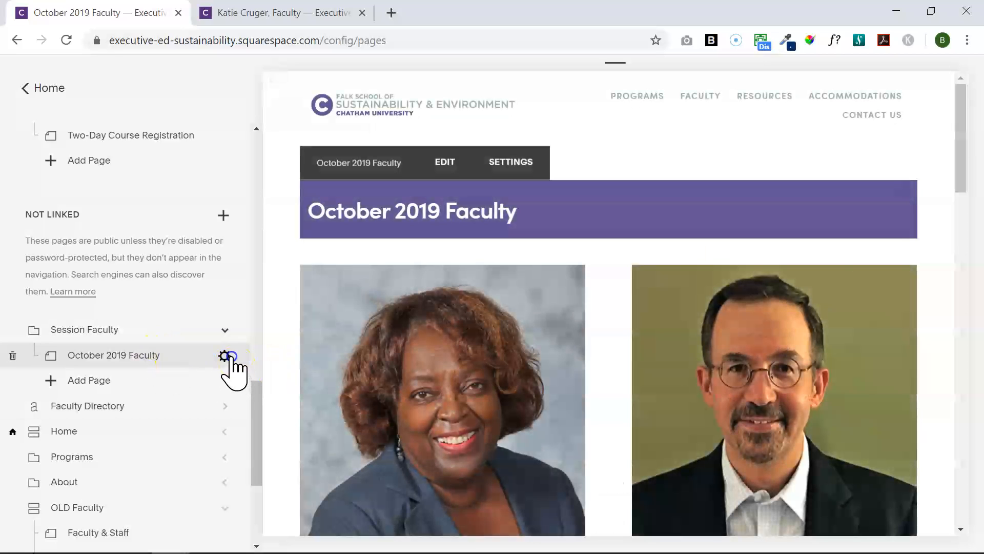
pyautogui.click(226, 357)
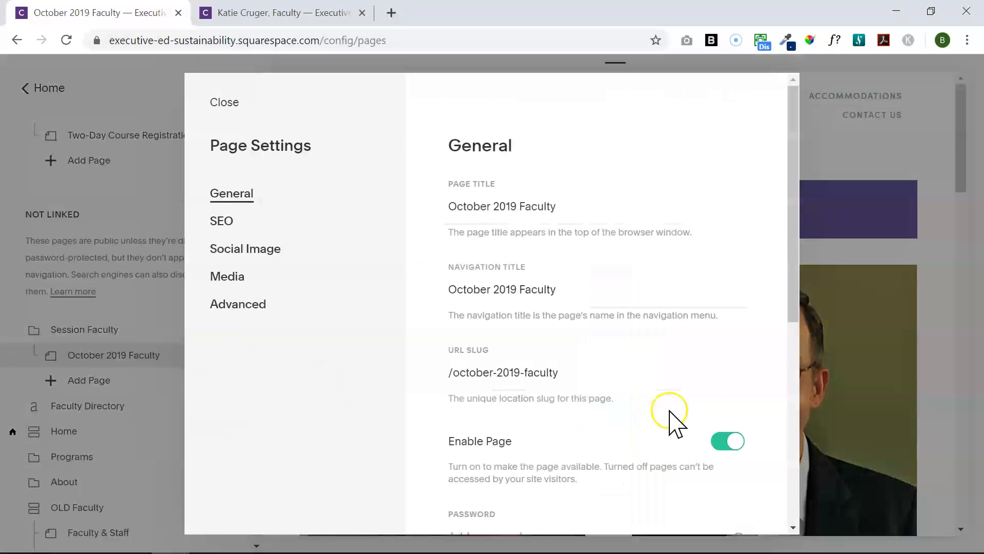
# Duplicate the October 2019 Faculty page, creating Copy of October 2019 Faculty
pyautogui.moveTo(793, 308); pyautogui.dragTo(716, 507)
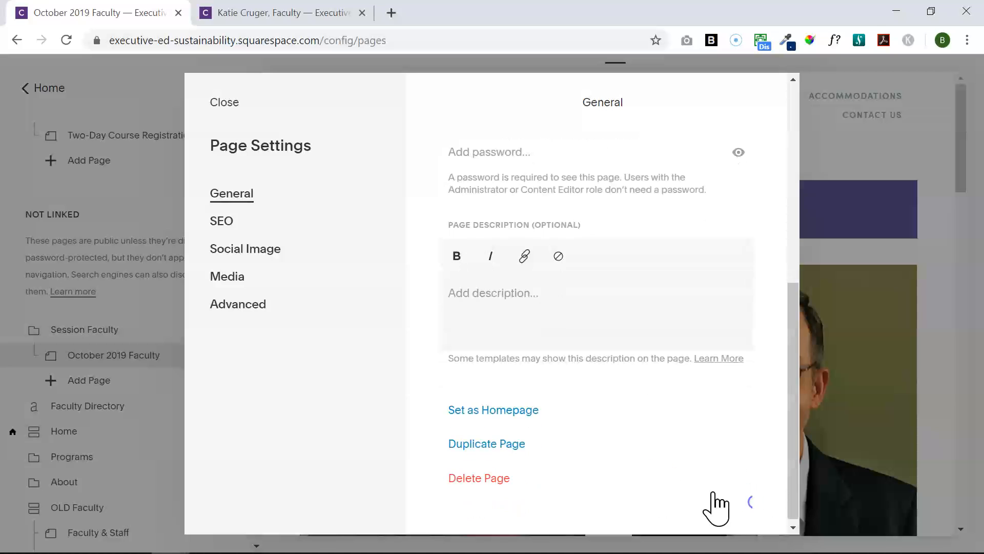
pyautogui.click(524, 444)
pyautogui.click(531, 346)
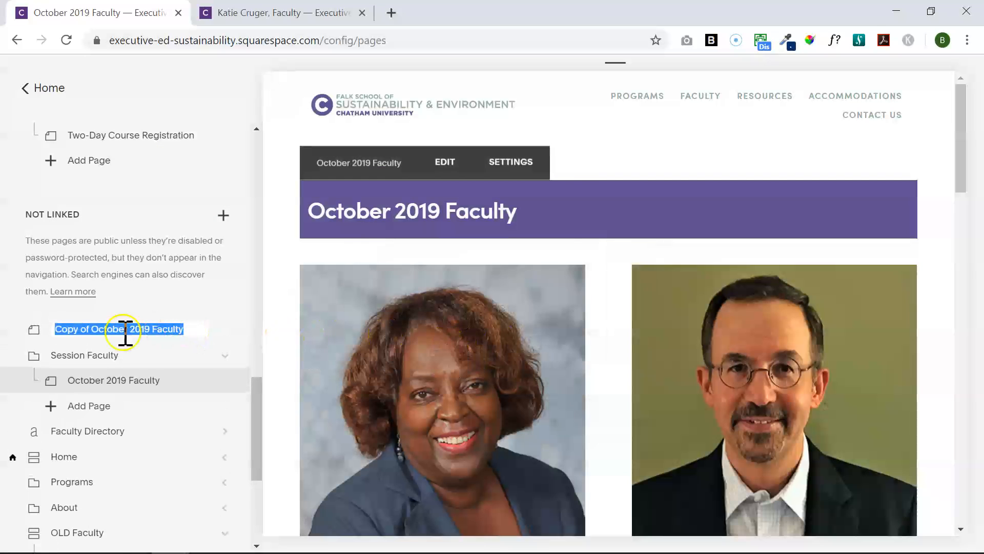
pyautogui.moveTo(125, 333); pyautogui.dragTo(12, 338)
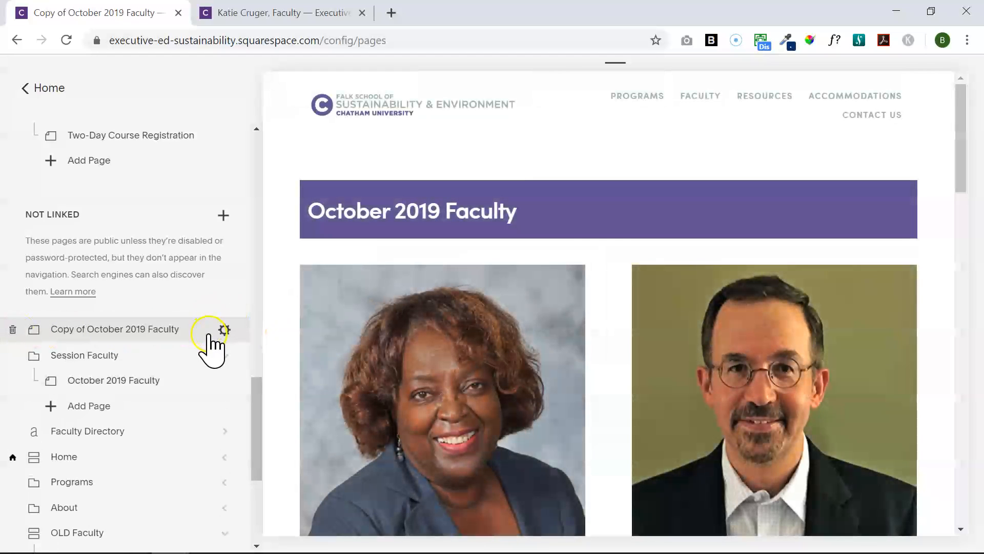
pyautogui.click(223, 329)
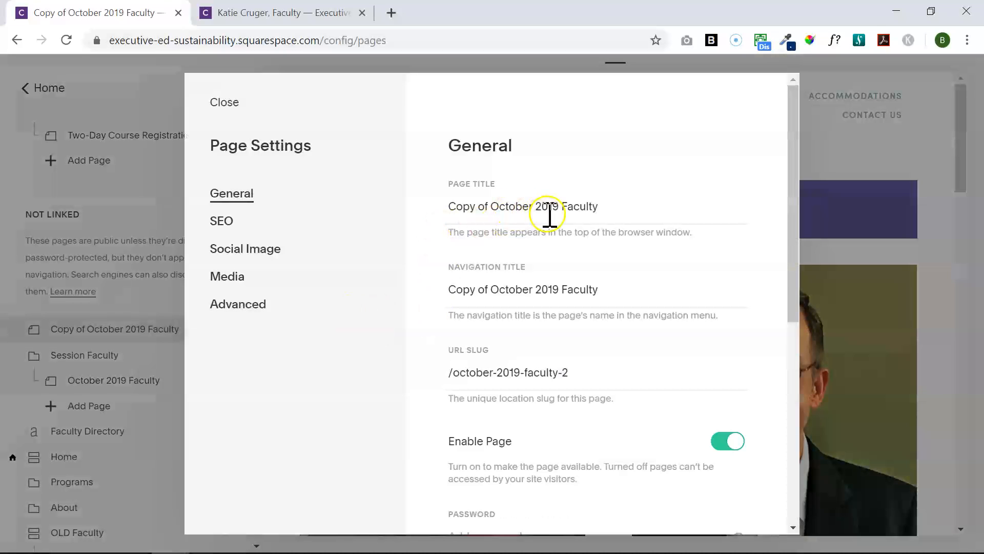
# Change the copy's page title and navigation title to 'December 2019 Faculty'
pyautogui.moveTo(543, 208); pyautogui.dragTo(477, 209)
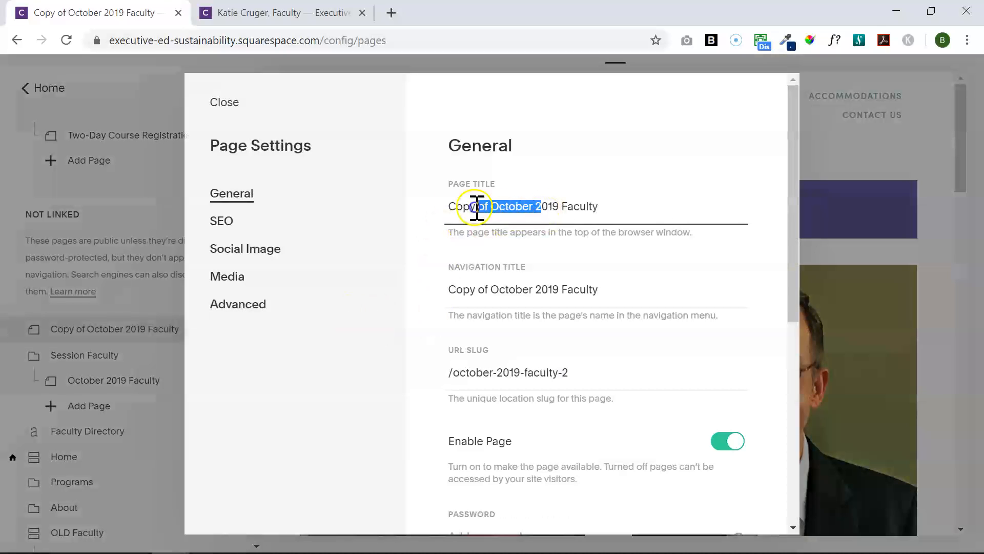
pyautogui.click(441, 207)
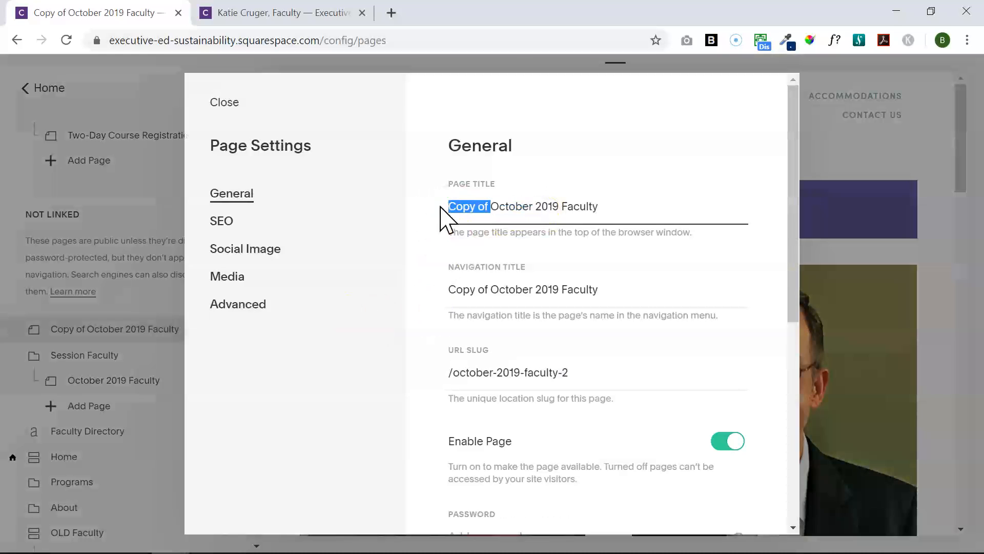
pyautogui.write('Decem')
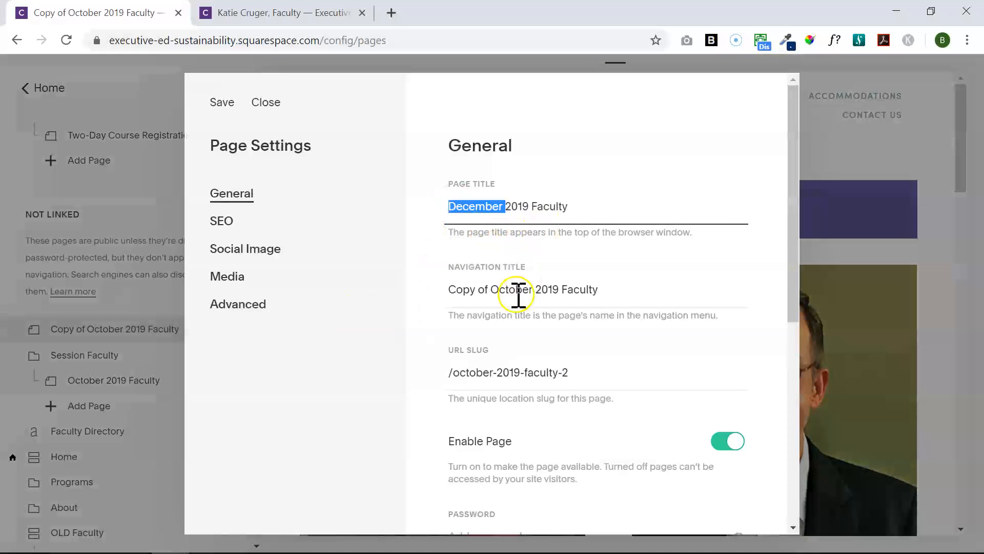
pyautogui.moveTo(535, 287); pyautogui.dragTo(369, 295)
pyautogui.hotkey('ctrl', 'v')
# Set the URL slug to /december-2019-faculty, review the SEO settings, and save
pyautogui.doubleClick(469, 373)
pyautogui.write('december')
pyautogui.click(585, 373)
pyautogui.press('BackSpace')
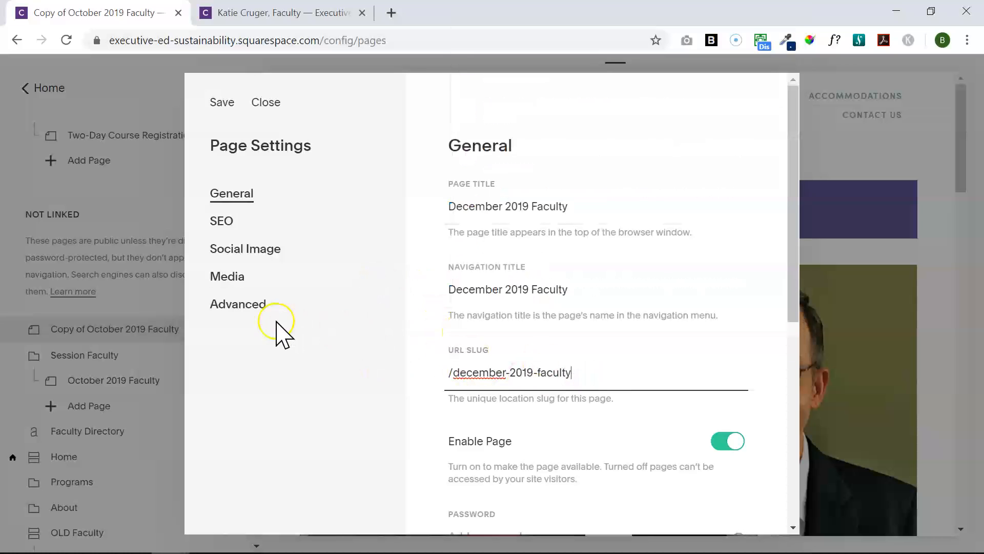
pyautogui.click(226, 220)
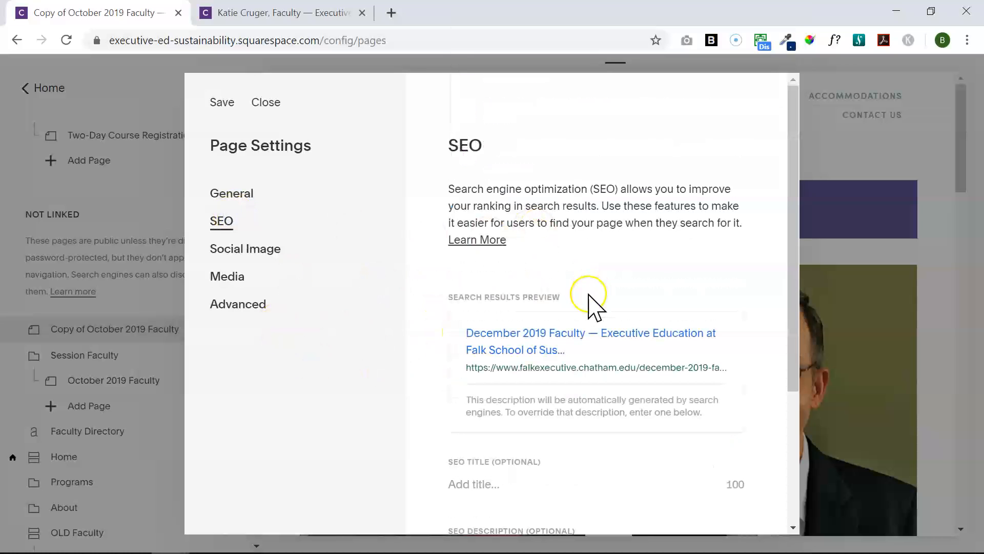
pyautogui.moveTo(802, 369); pyautogui.dragTo(798, 408)
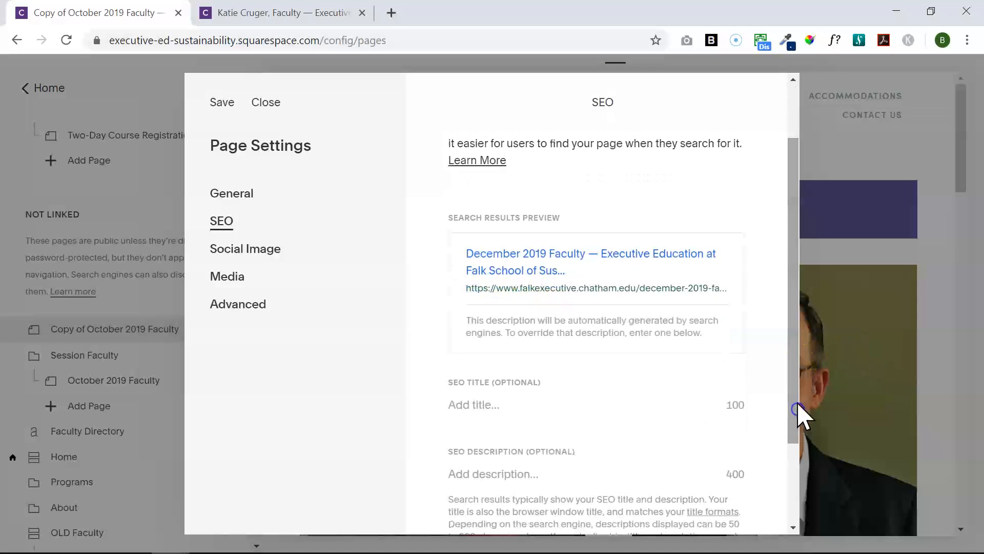
pyautogui.click(222, 102)
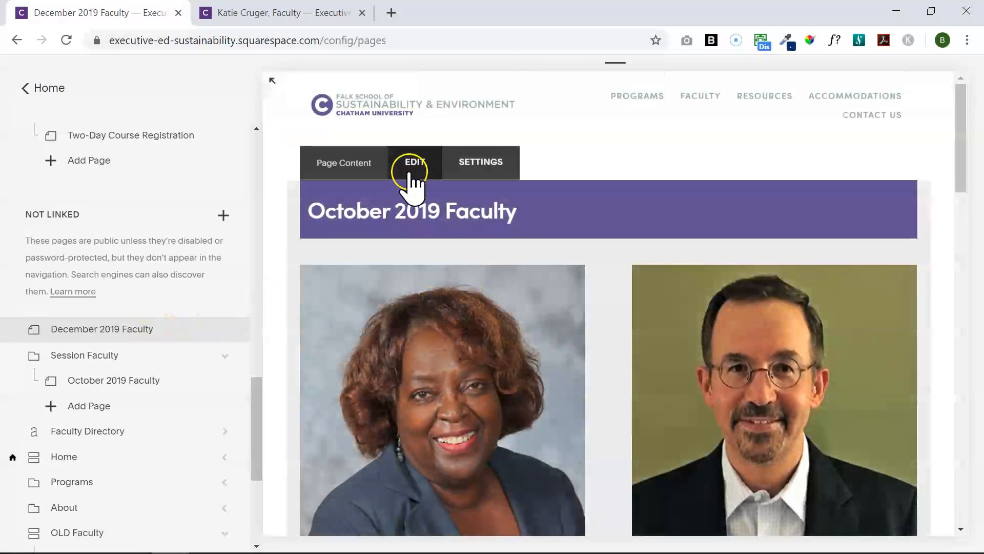
# Edit the December page and bring up the summary block's Display options
pyautogui.click(416, 177)
pyautogui.moveTo(532, 263)
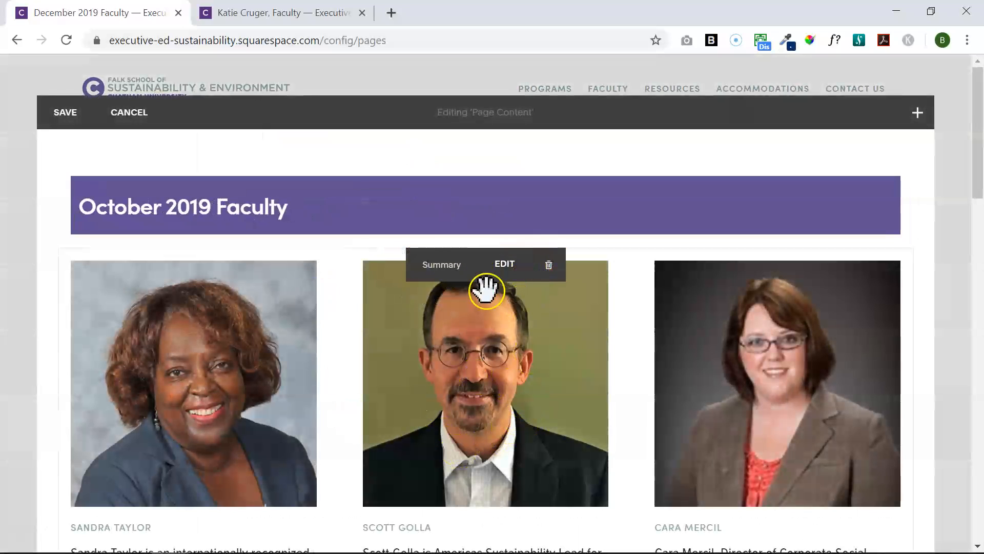
pyautogui.moveTo(336, 197)
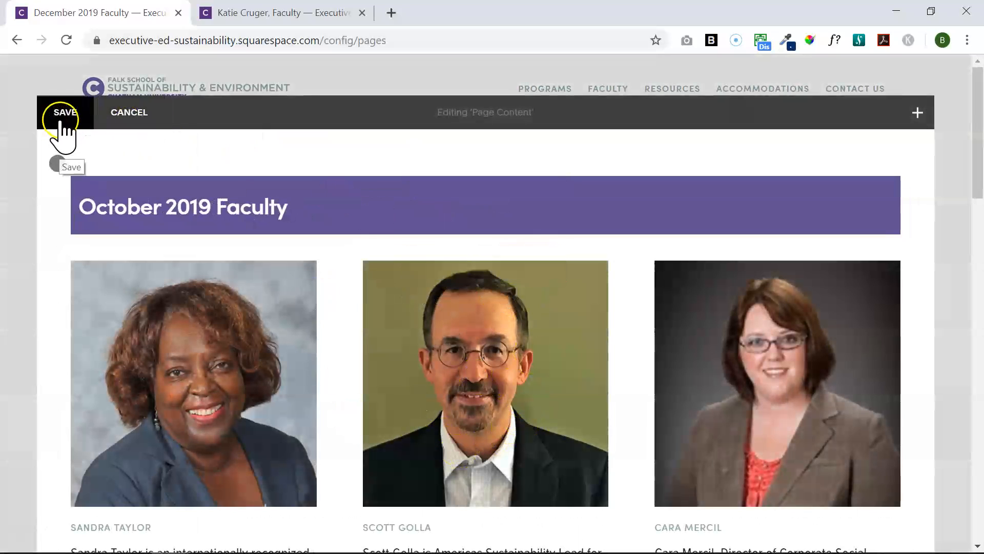
pyautogui.moveTo(406, 279)
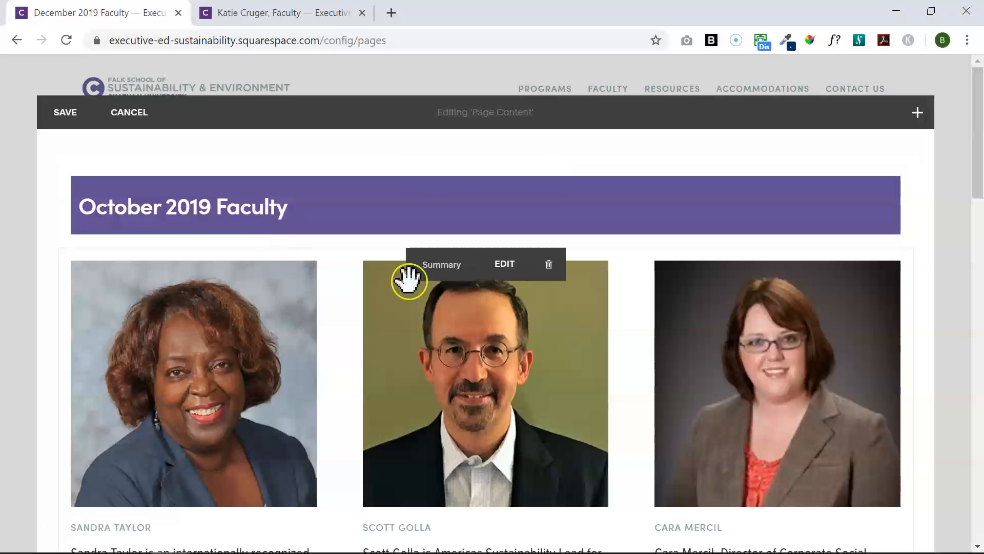
pyautogui.click(520, 271)
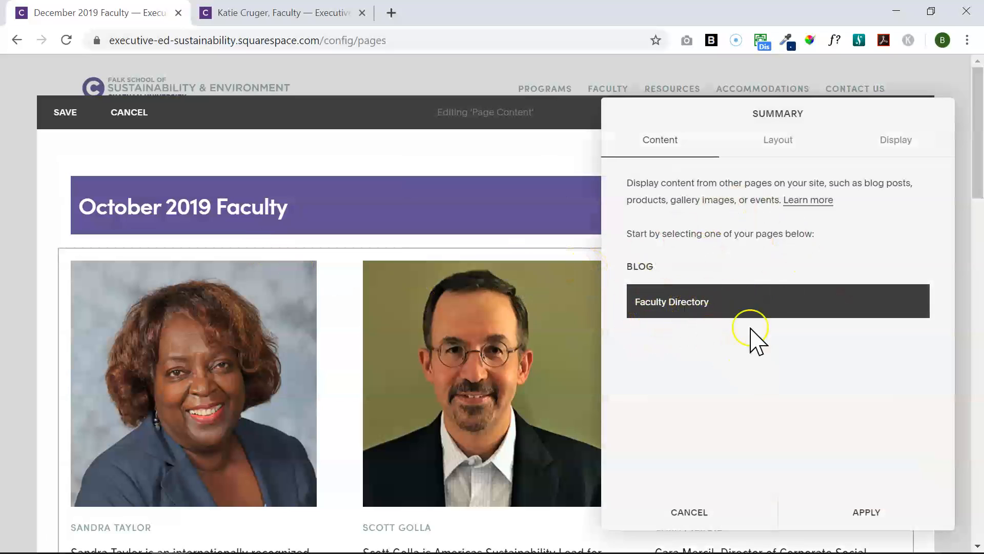
pyautogui.click(786, 151)
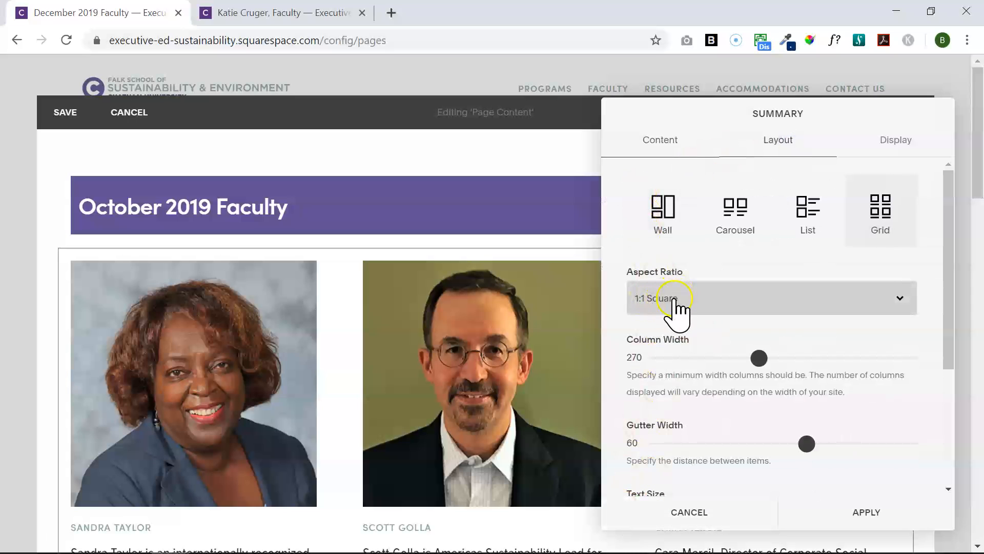
pyautogui.moveTo(949, 318); pyautogui.dragTo(949, 422)
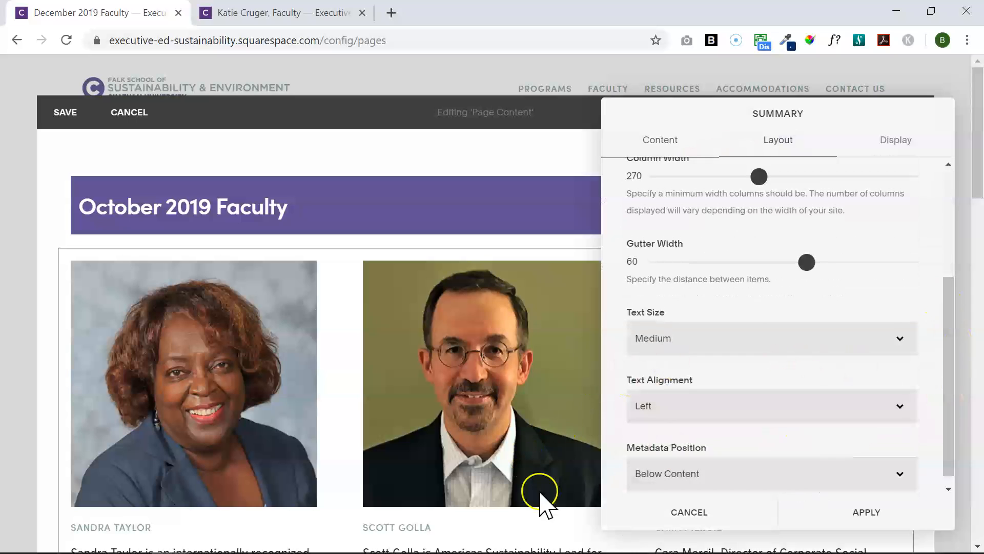
pyautogui.moveTo(952, 451); pyautogui.dragTo(960, 297)
pyautogui.click(901, 147)
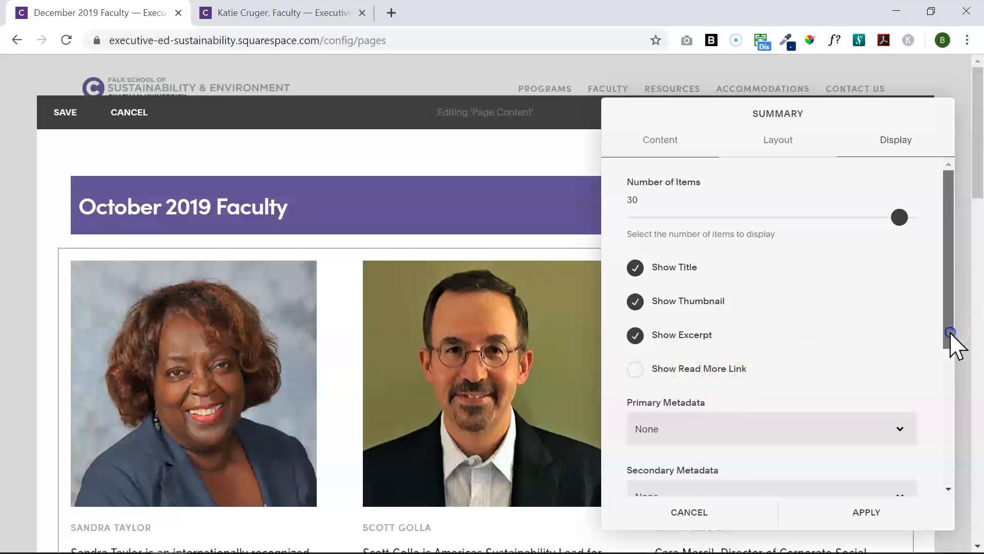
# Change the tag filter to December 2019 Program Faculty, apply it, and save the page
pyautogui.scroll(-4, 952, 345)
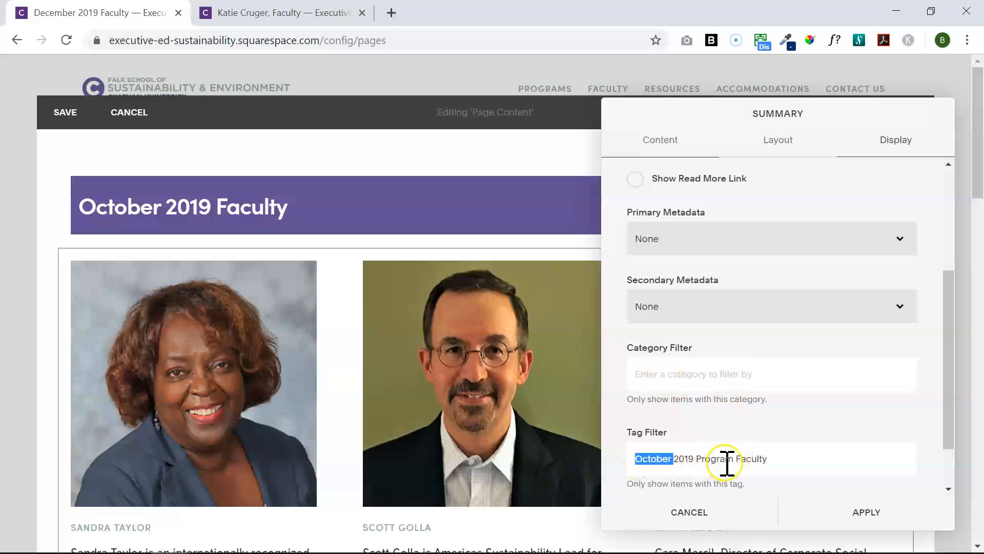
pyautogui.write('Decem')
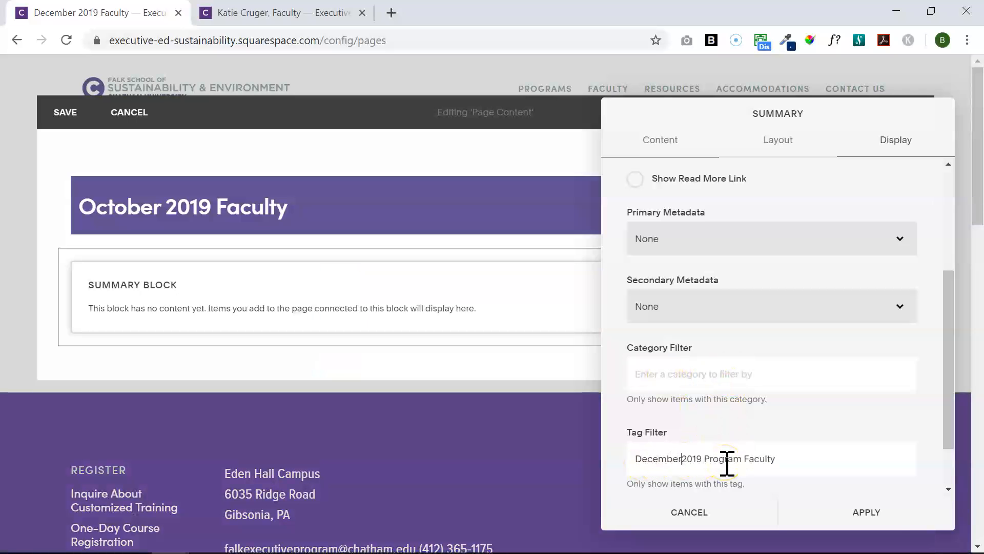
pyautogui.click(866, 525)
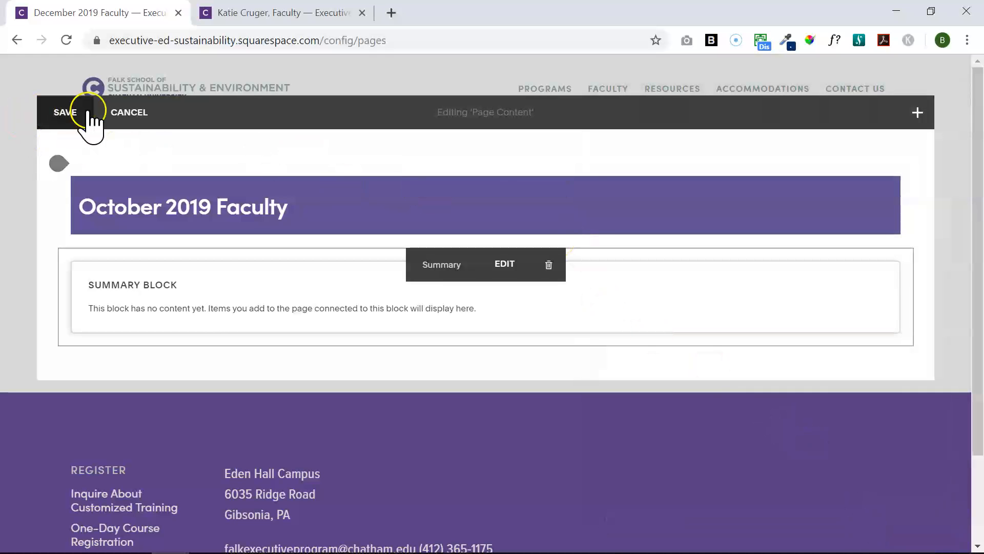
pyautogui.click(61, 112)
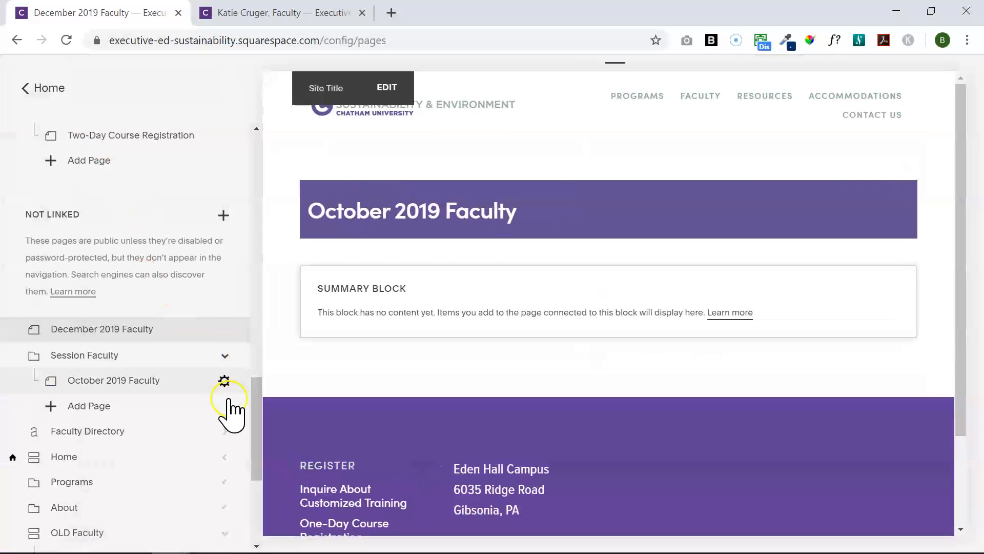
# Move December 2019 Faculty into the Session Faculty folder and open the first Faculty Directory post
pyautogui.moveTo(174, 343); pyautogui.dragTo(181, 382)
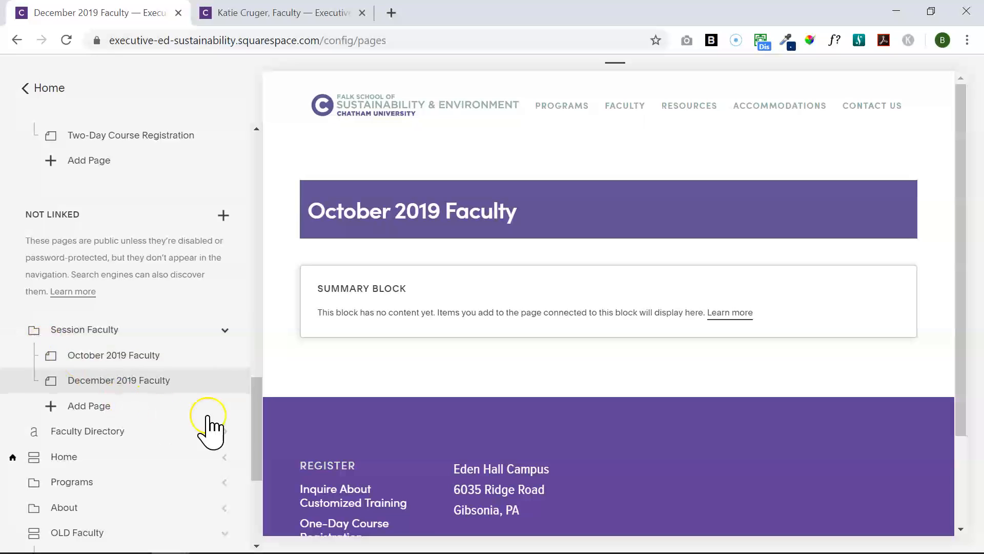
pyautogui.scroll(-3, 258, 451)
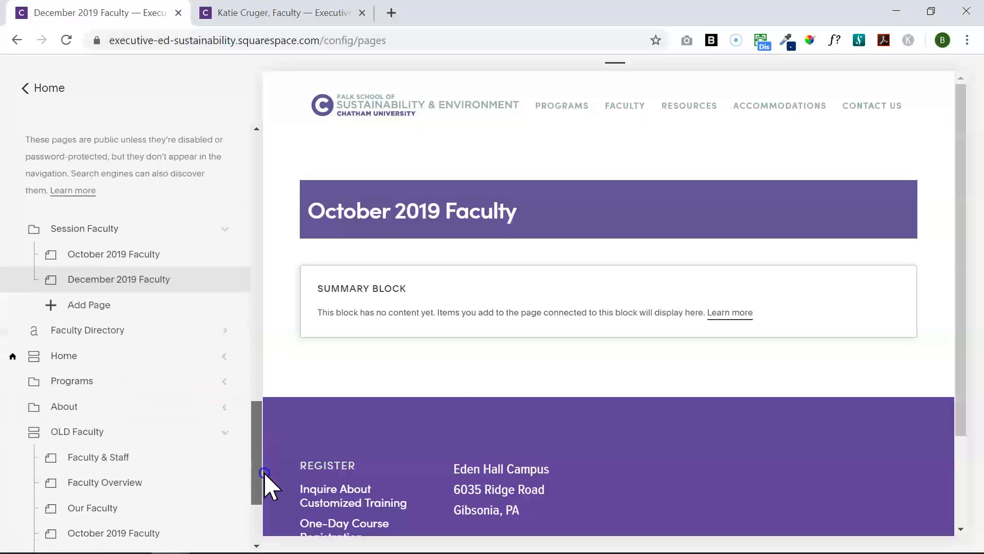
pyautogui.click(162, 307)
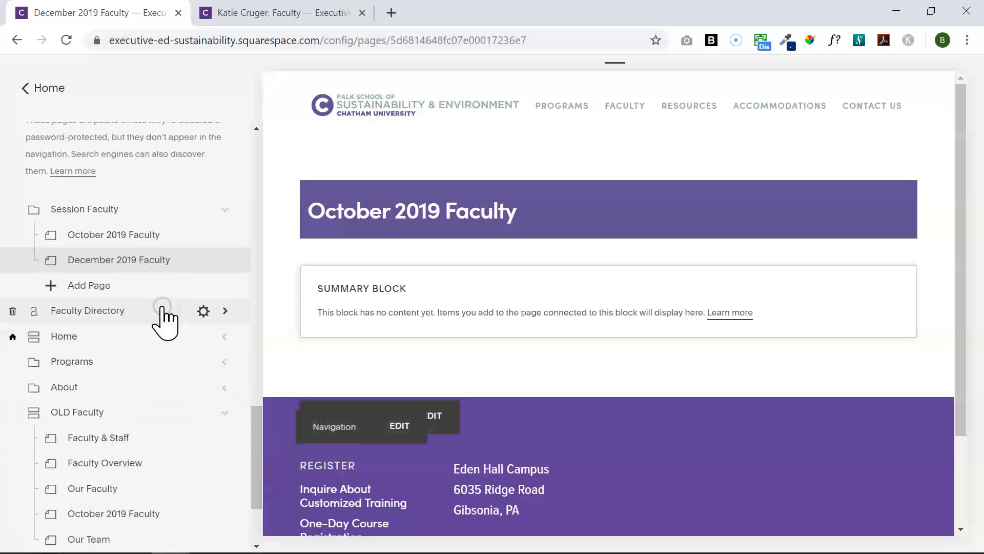
pyautogui.moveTo(220, 285)
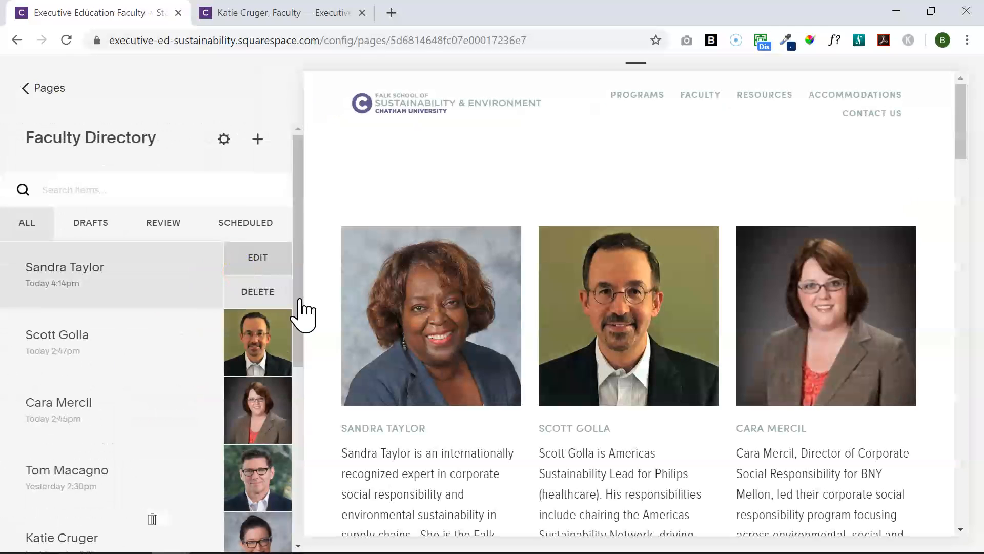
pyautogui.click(518, 348)
# Tag the first faculty post with December 2019 Program Faculty and save it
pyautogui.click(264, 458)
pyautogui.click(298, 425)
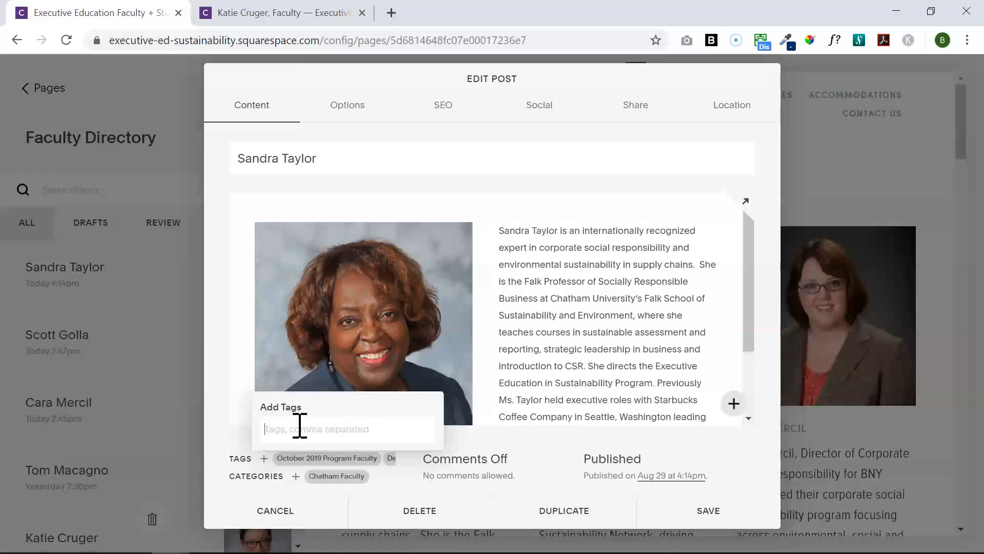
pyautogui.click(659, 510)
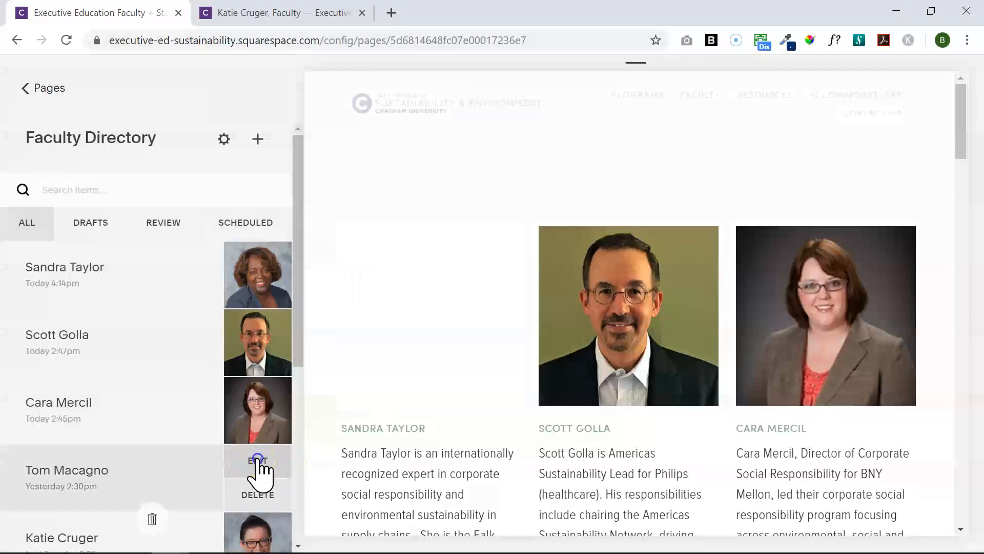
# Tag the fourth faculty post with December 2019 Program Faculty and save it
pyautogui.click(263, 464)
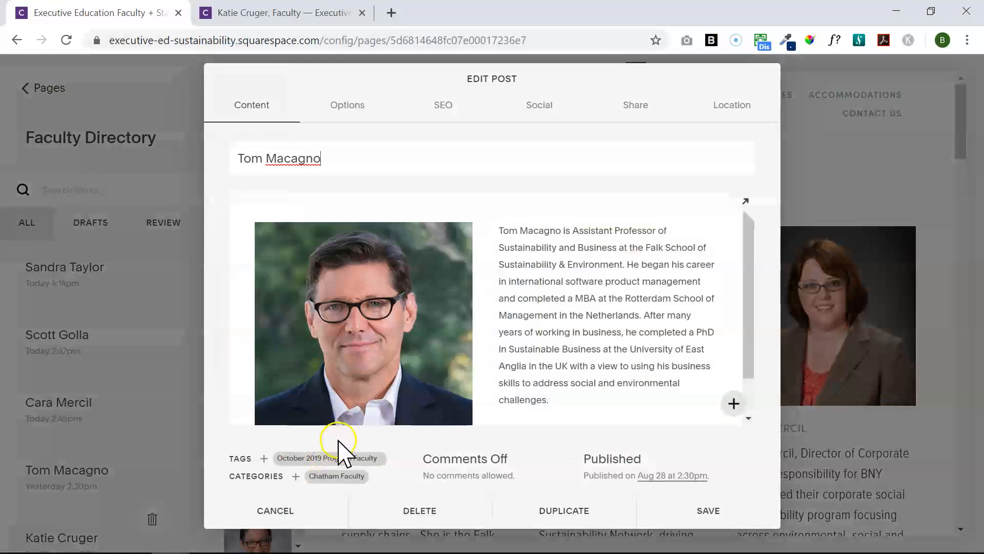
pyautogui.click(264, 461)
pyautogui.write('De')
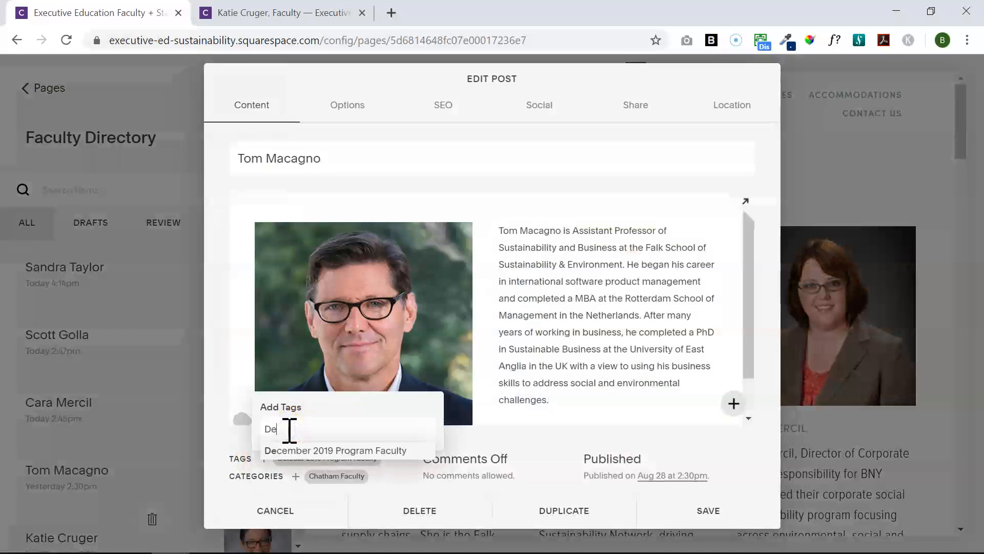
pyautogui.click(322, 451)
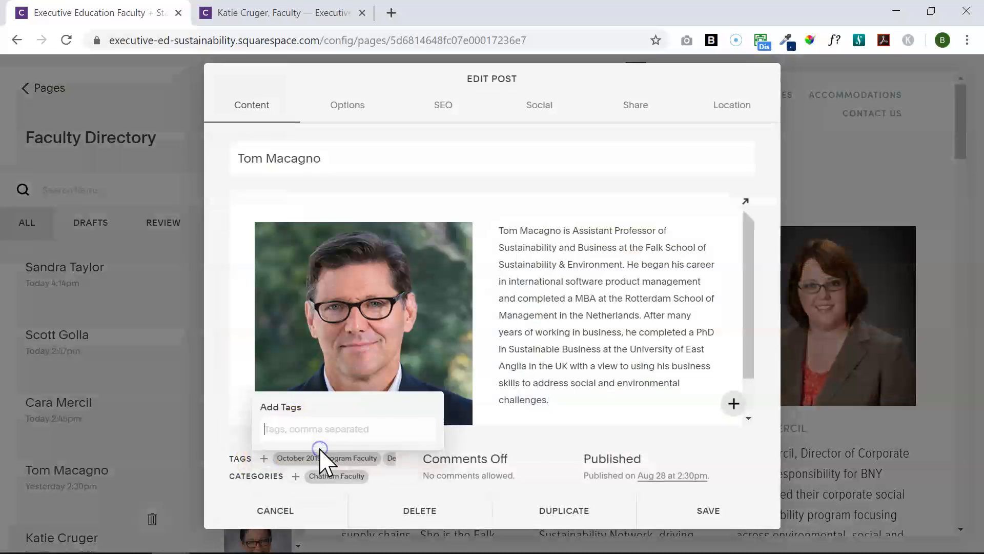
pyautogui.click(695, 515)
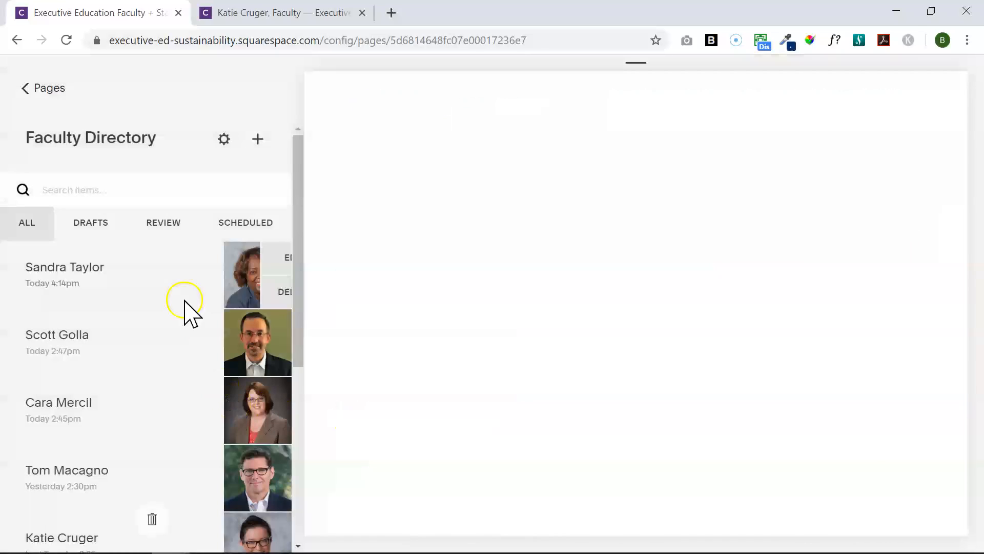
# Preview the December 2019 and October 2019 Faculty pages to check their faculty listings
pyautogui.click(39, 86)
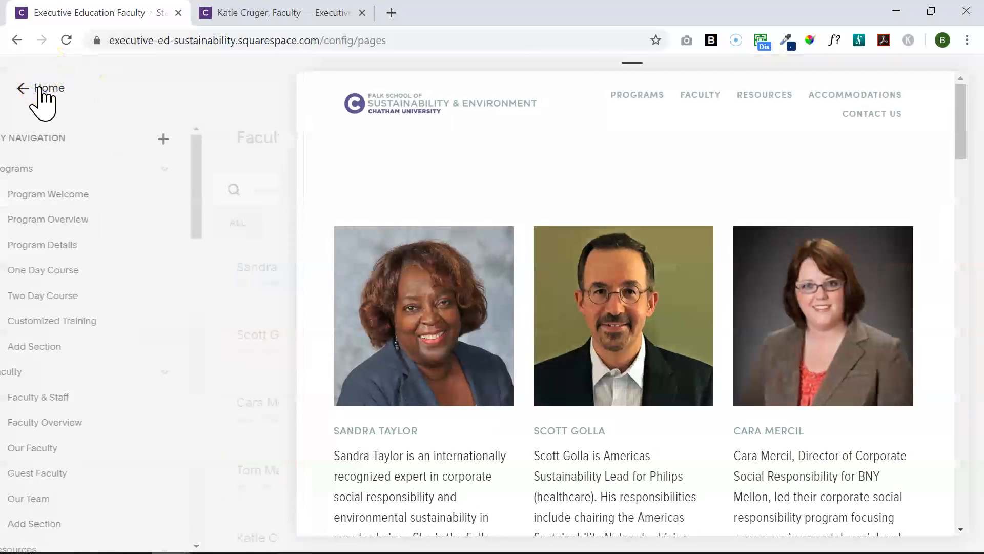
pyautogui.moveTo(268, 223); pyautogui.dragTo(235, 469)
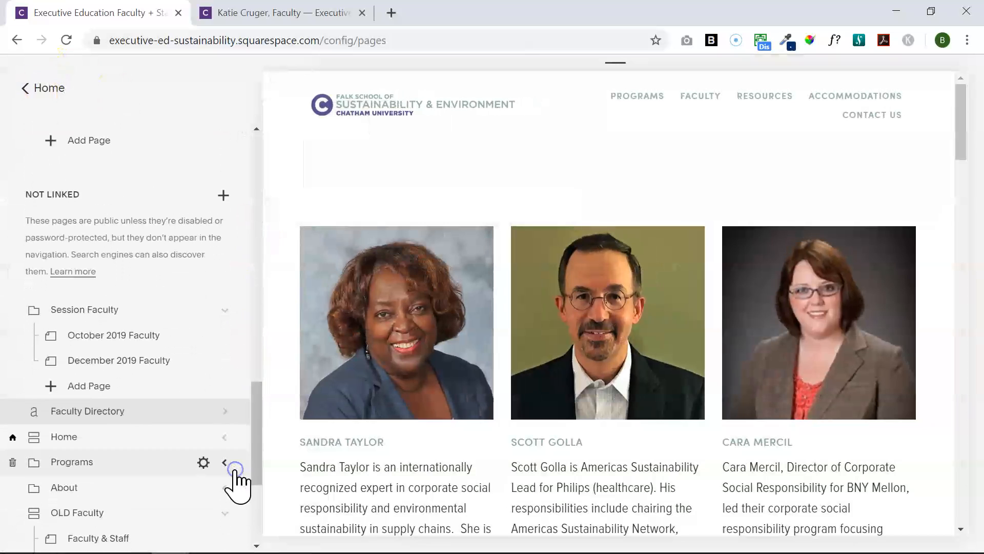
pyautogui.click(144, 362)
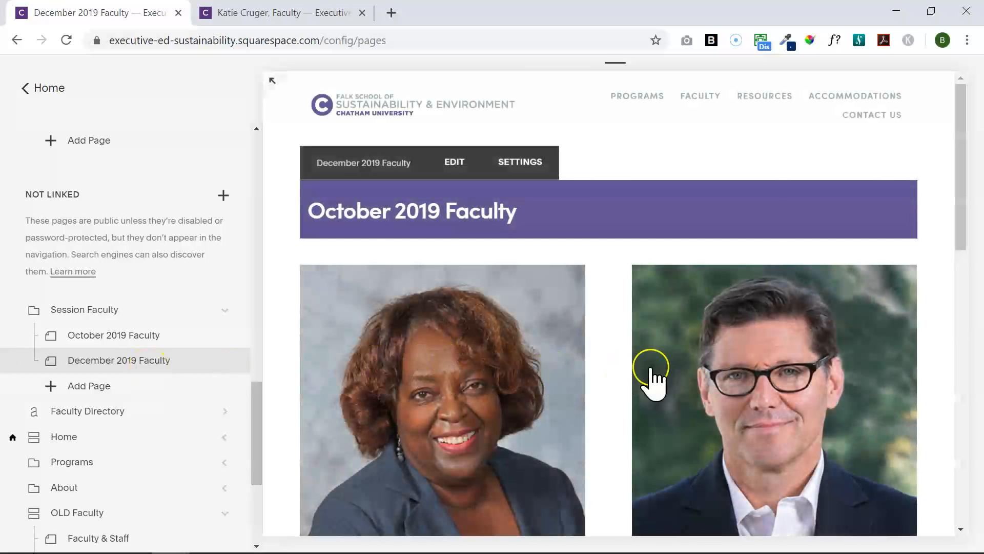
pyautogui.moveTo(967, 239); pyautogui.dragTo(965, 279)
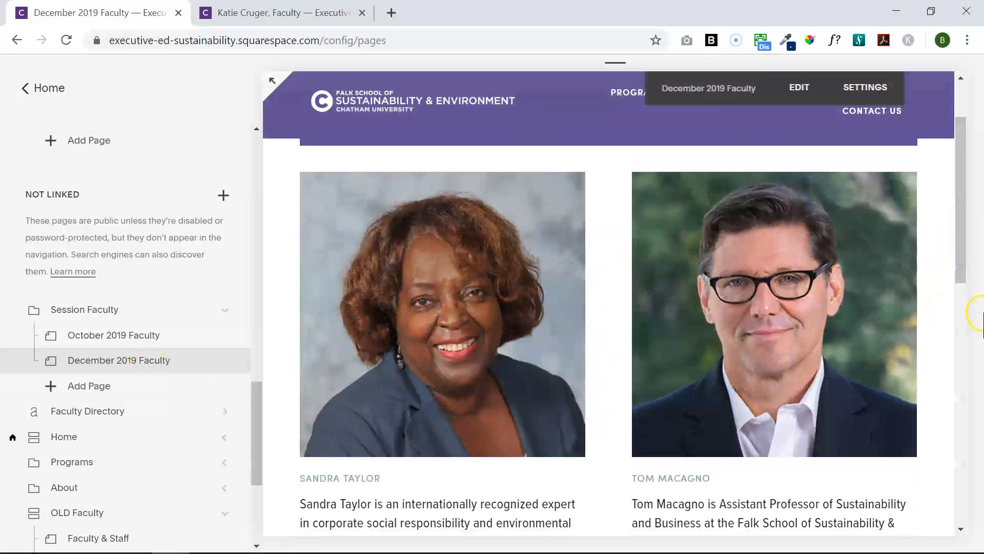
pyautogui.moveTo(969, 257); pyautogui.dragTo(966, 212)
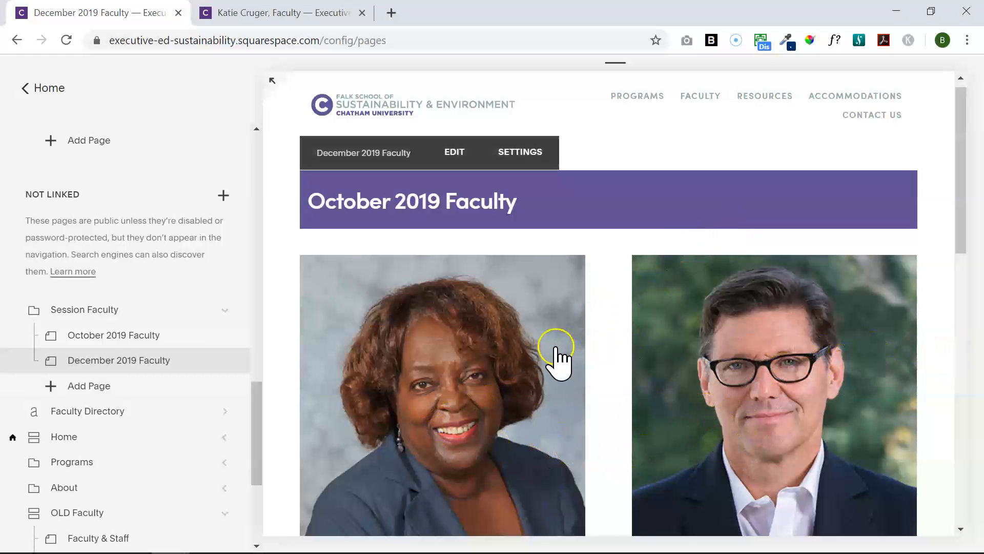
pyautogui.click(165, 336)
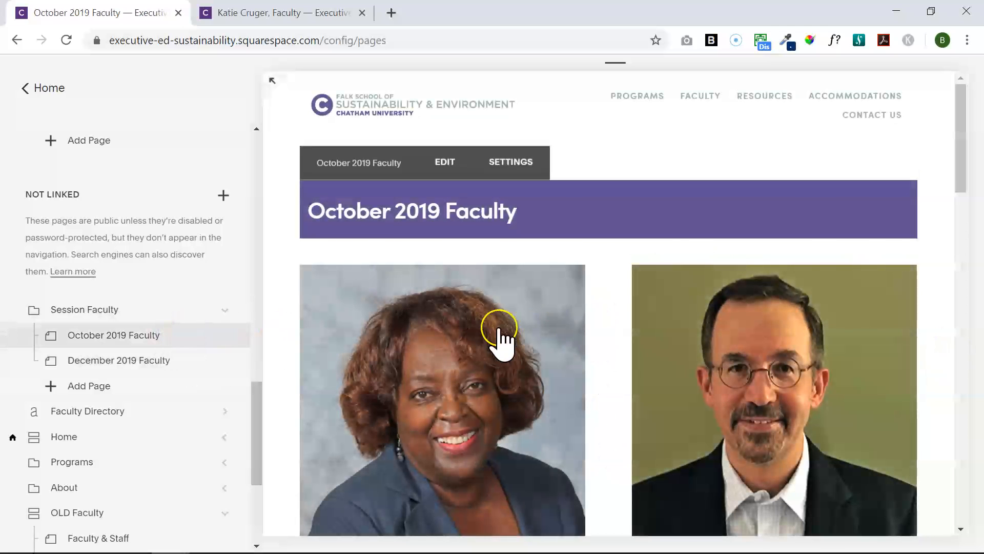
pyautogui.click(270, 80)
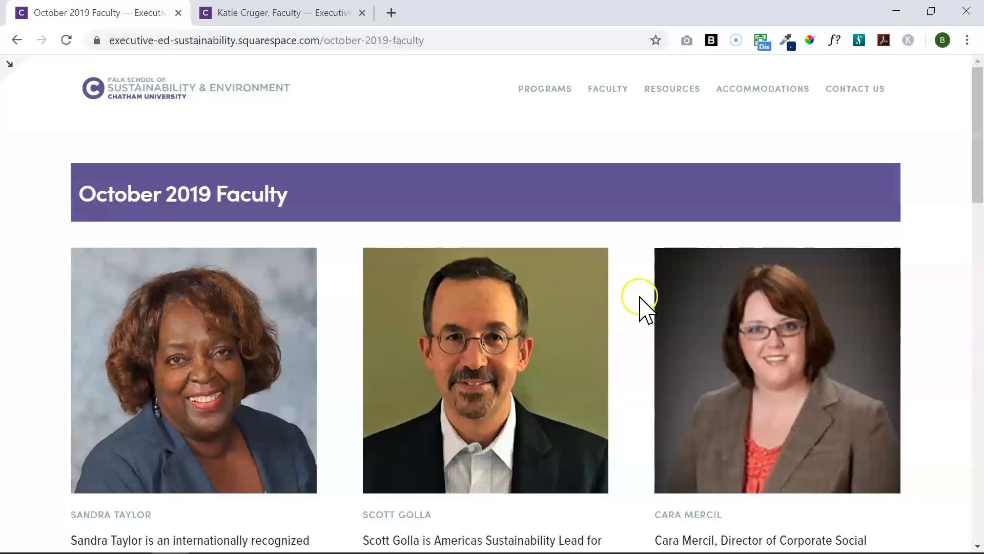
pyautogui.click(6, 68)
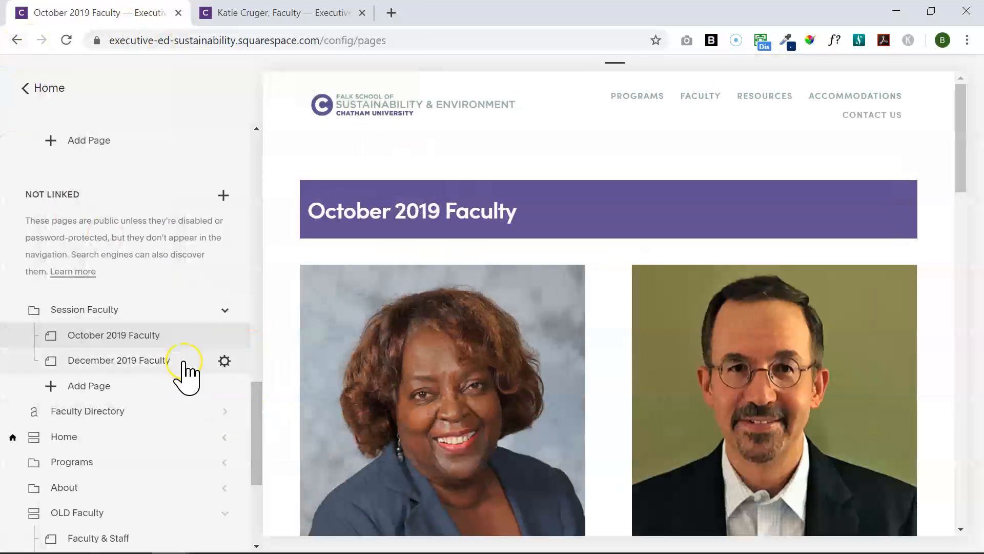
# Move the Session Faculty folder below Faculty Directory and preview the Our Faculty page
pyautogui.moveTo(140, 326); pyautogui.dragTo(121, 390)
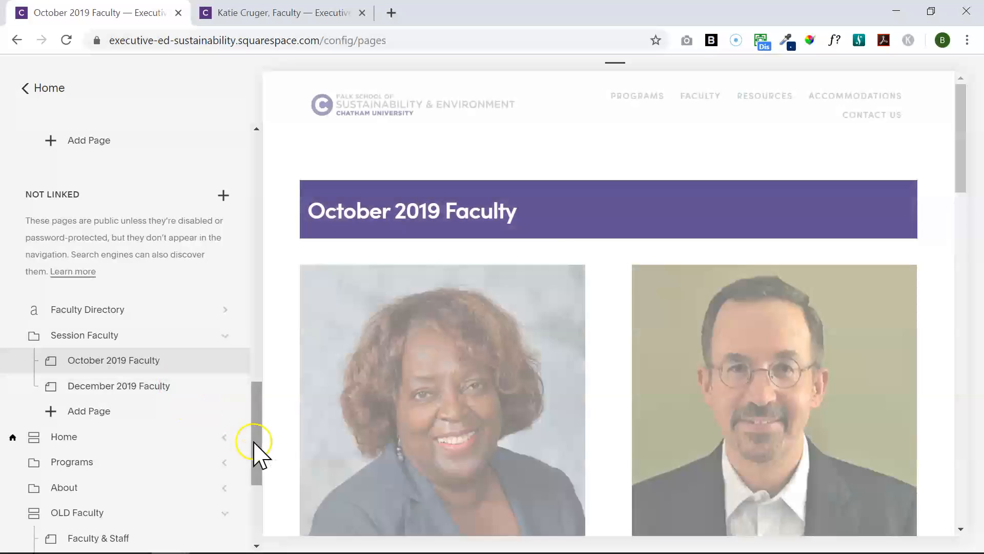
pyautogui.moveTo(252, 406); pyautogui.dragTo(255, 237)
pyautogui.click(148, 266)
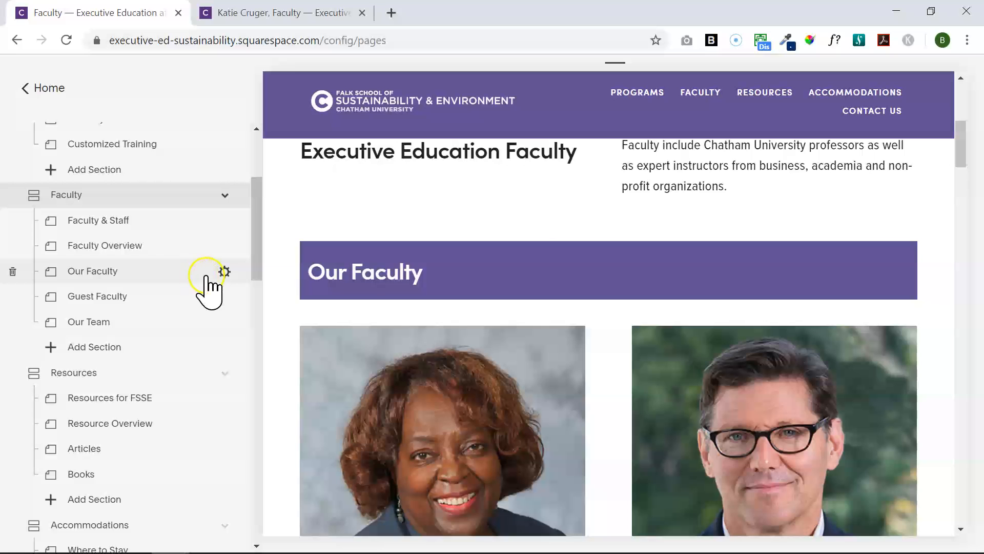
# Filter the Our Faculty summary block by category Chatham Faculty, apply, and save the section
pyautogui.click(371, 241)
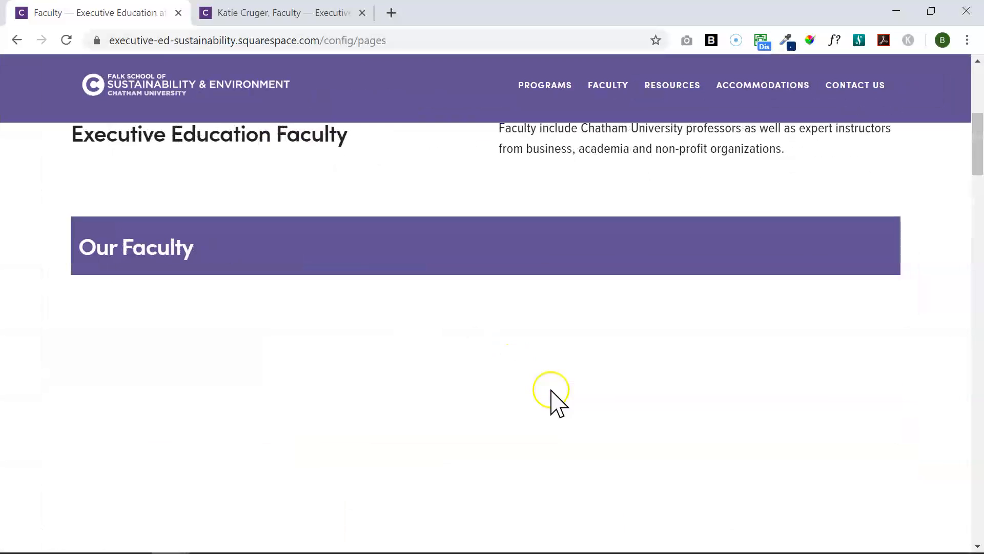
pyautogui.click(503, 310)
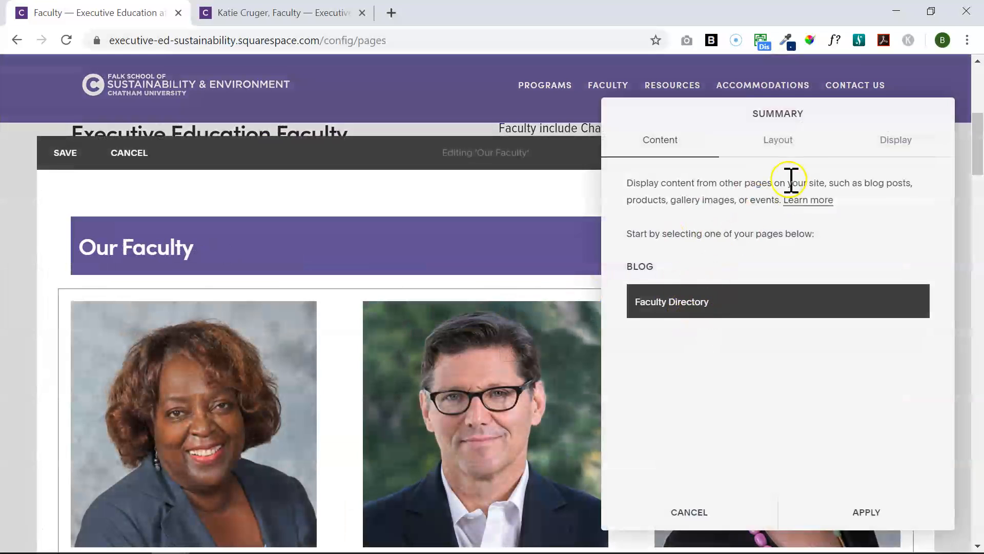
pyautogui.click(792, 146)
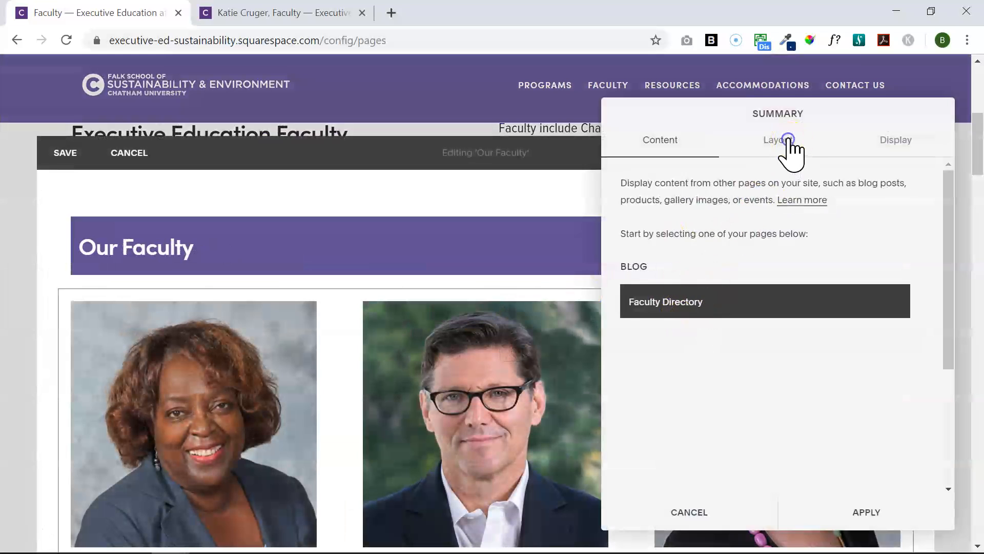
pyautogui.click(878, 145)
pyautogui.moveTo(949, 249); pyautogui.dragTo(942, 369)
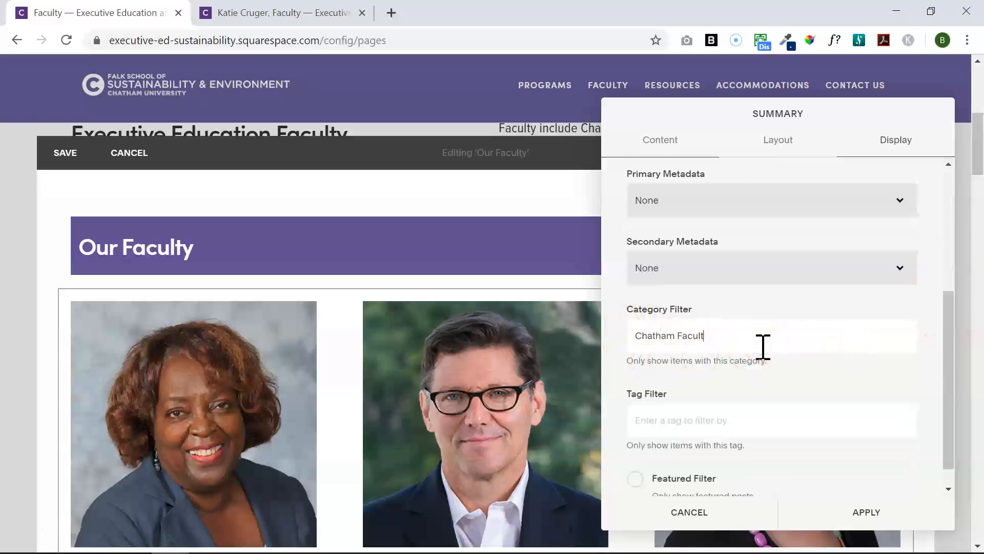
pyautogui.press('BackSpace')
pyautogui.press('BackSpace')
pyautogui.click(701, 375)
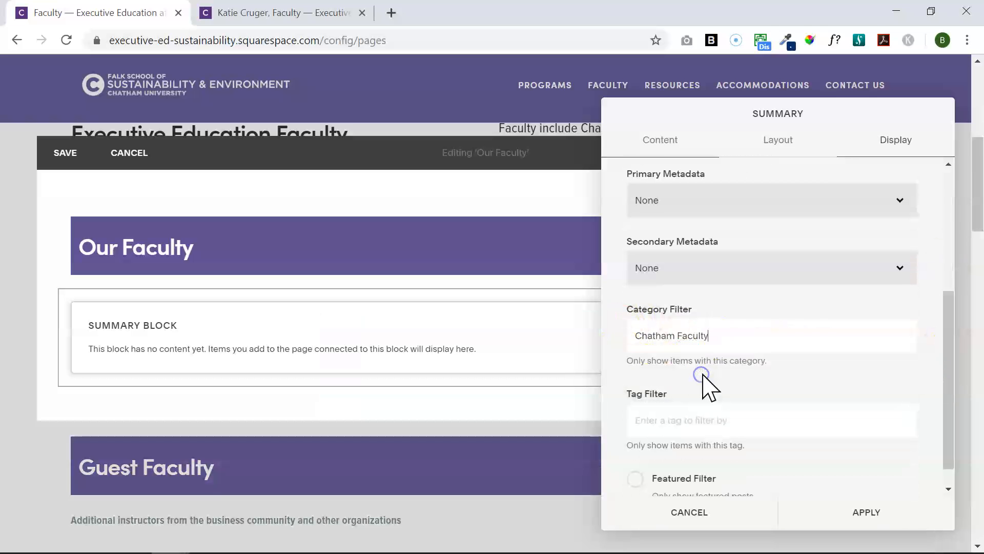
pyautogui.click(846, 516)
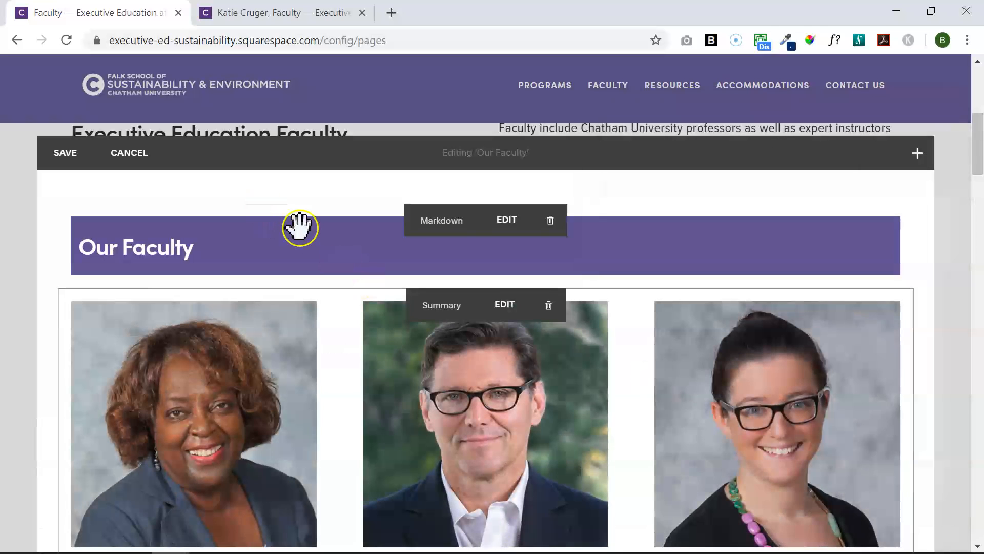
pyautogui.click(75, 156)
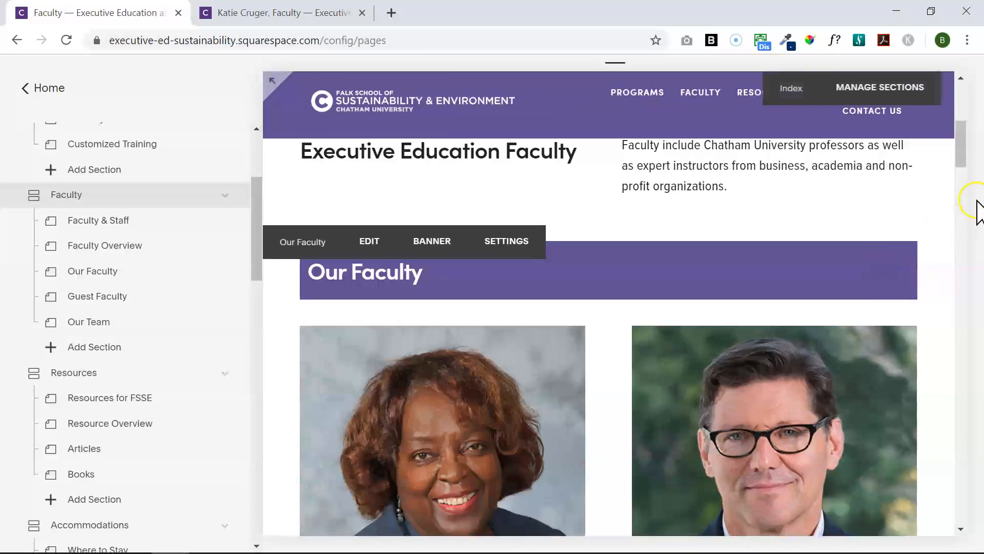
# Edit the Guest Faculty section and bring up its summary block's Display options
pyautogui.moveTo(966, 152); pyautogui.dragTo(956, 371)
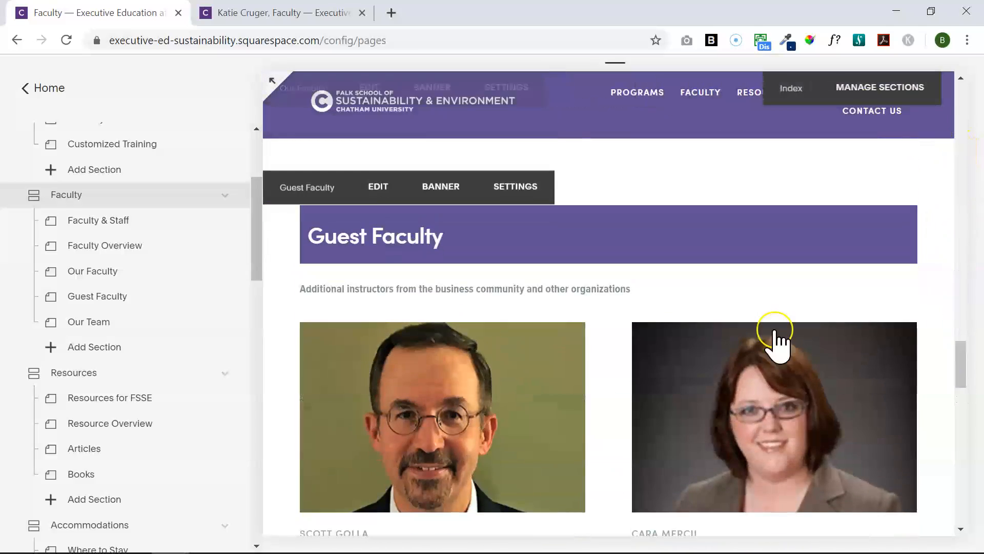
pyautogui.click(379, 187)
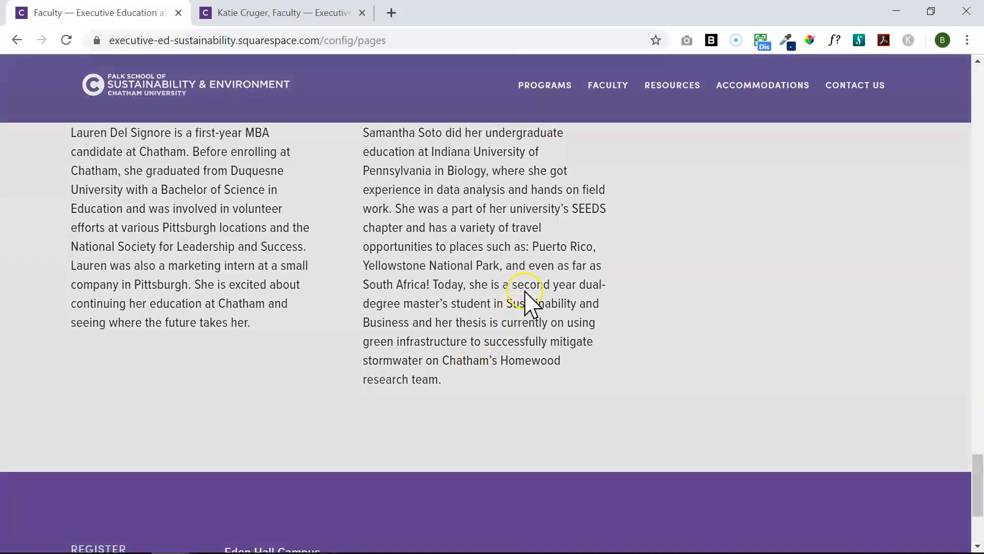
pyautogui.moveTo(970, 489); pyautogui.dragTo(973, 338)
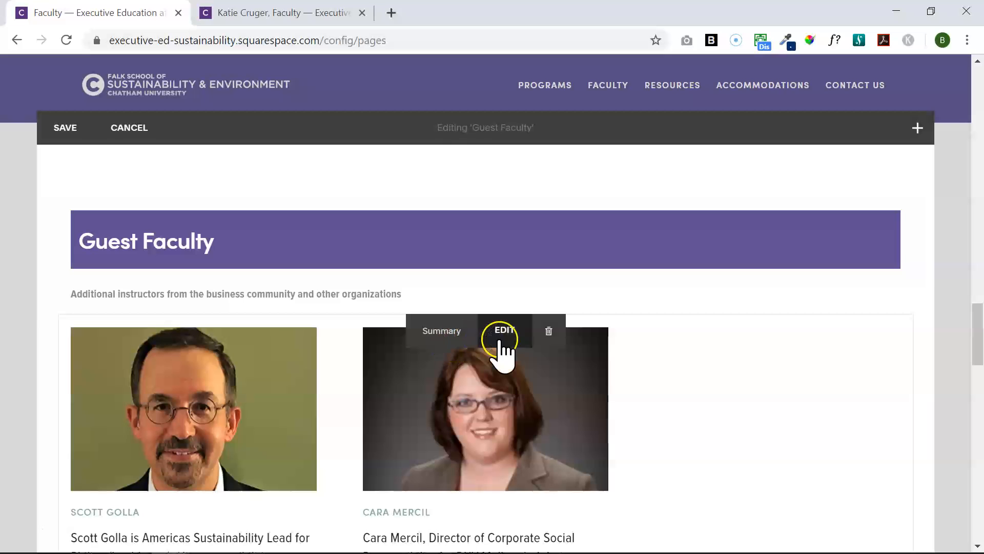
pyautogui.click(500, 339)
pyautogui.click(815, 156)
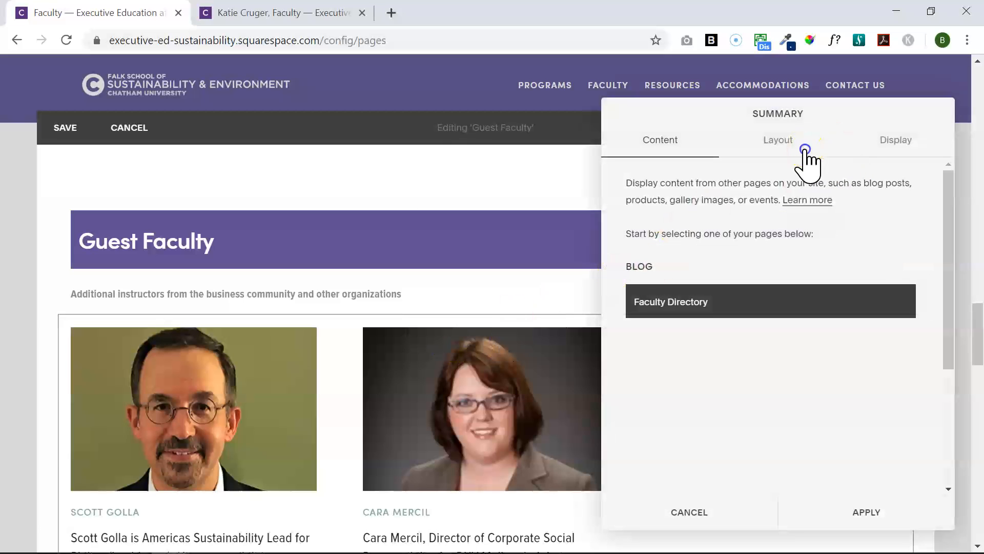
pyautogui.click(891, 138)
# Set Number of Items to 30, apply it, and save the Guest Faculty section
pyautogui.moveTo(951, 280); pyautogui.dragTo(973, 313)
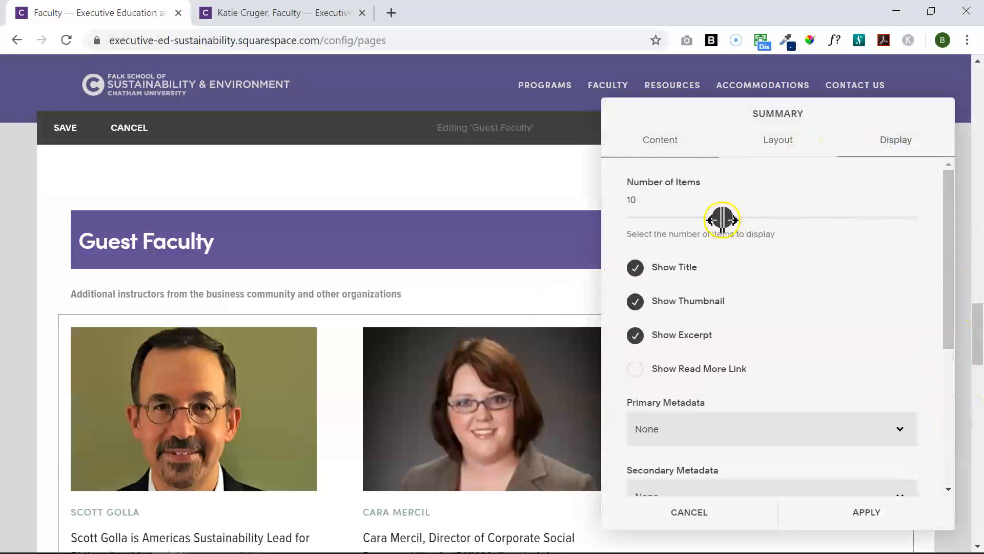
pyautogui.moveTo(850, 223); pyautogui.dragTo(919, 222)
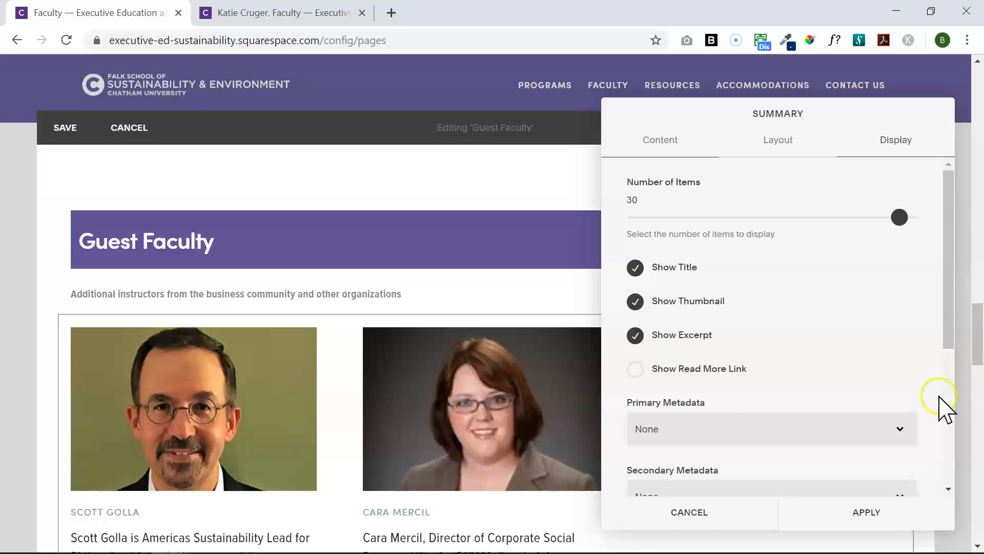
pyautogui.click(889, 508)
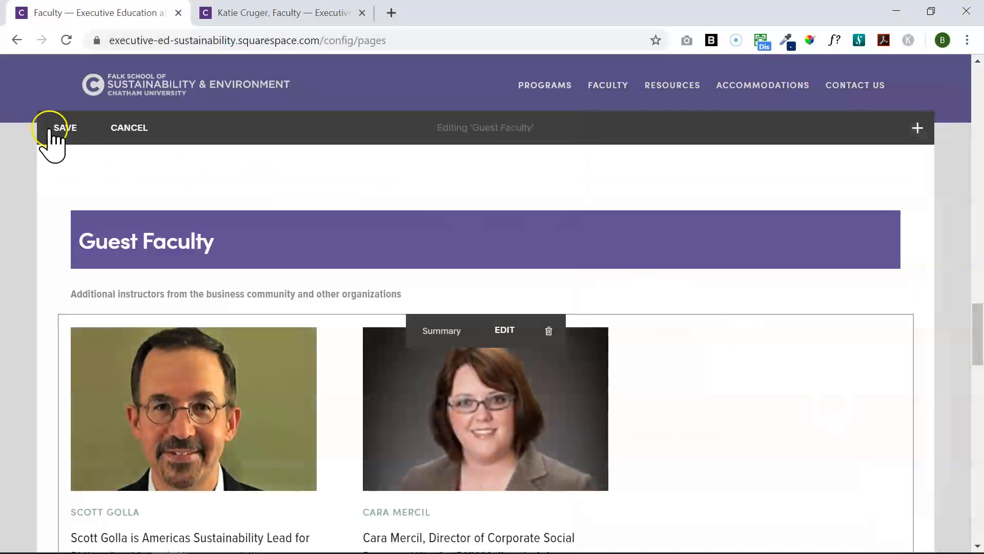
pyautogui.click(65, 127)
pyautogui.scroll(5, 848, 438)
pyautogui.moveTo(963, 305); pyautogui.dragTo(977, 154)
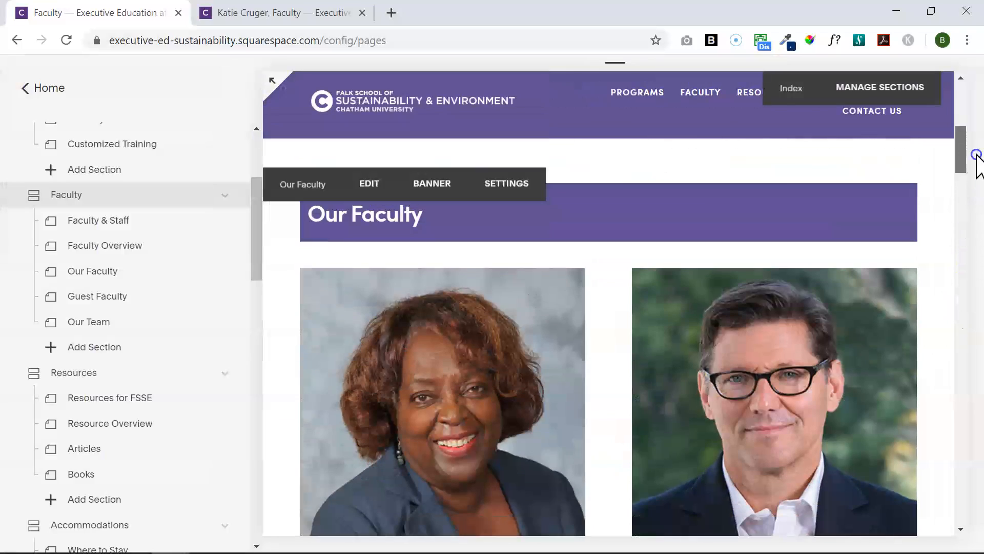
pyautogui.click(371, 185)
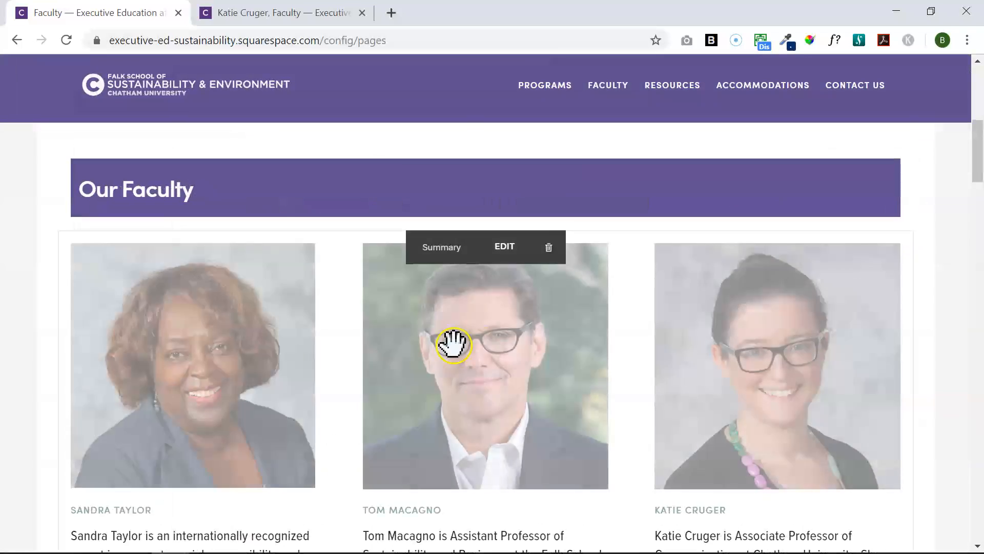
pyautogui.click(505, 247)
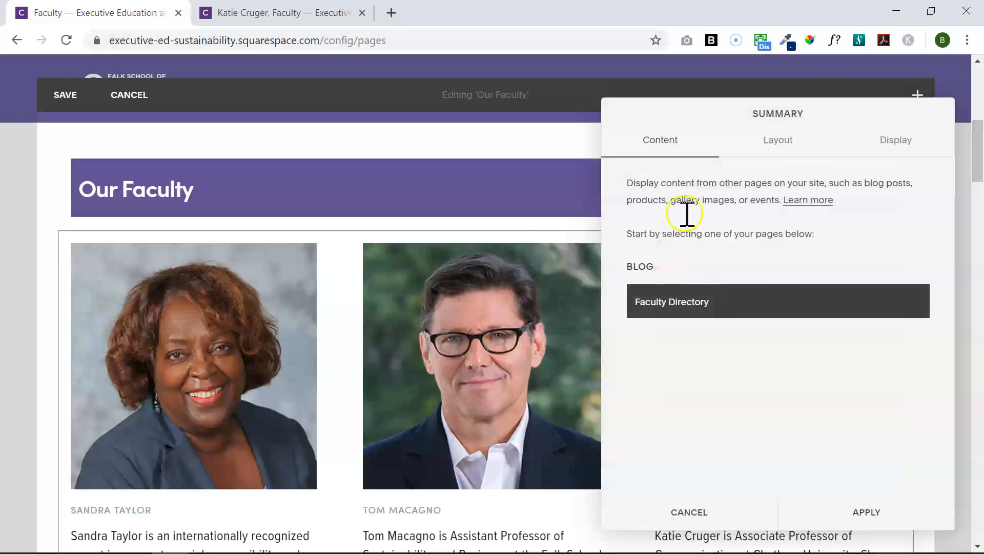
pyautogui.click(908, 136)
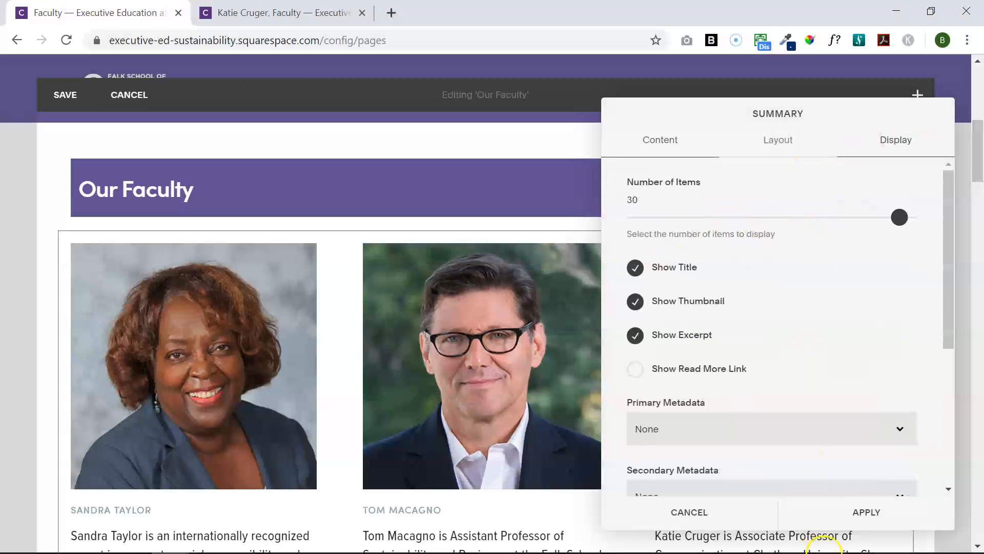
pyautogui.click(840, 514)
pyautogui.click(63, 97)
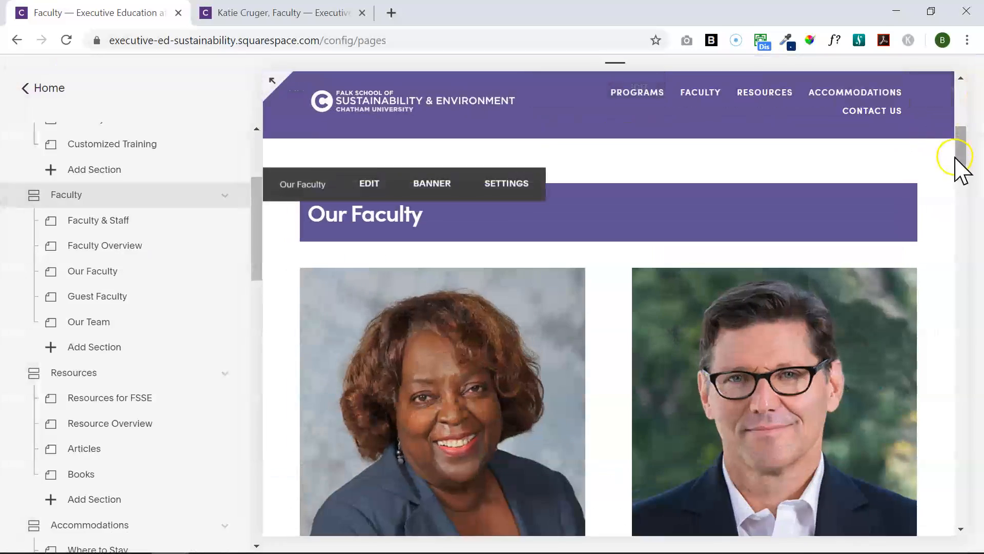
pyautogui.moveTo(958, 165); pyautogui.dragTo(980, 453)
pyautogui.moveTo(507, 238)
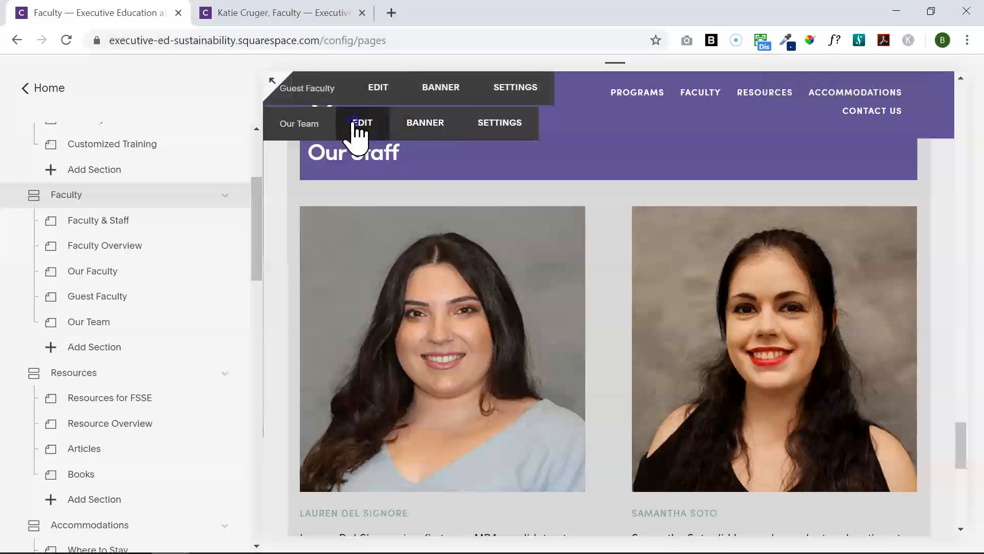
pyautogui.click(359, 125)
pyautogui.click(498, 244)
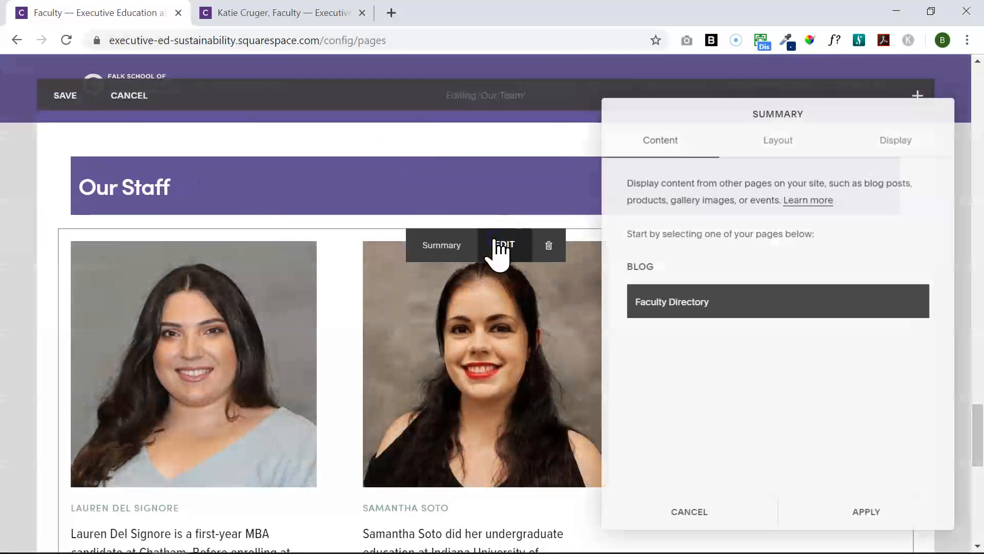
pyautogui.click(800, 141)
pyautogui.click(874, 140)
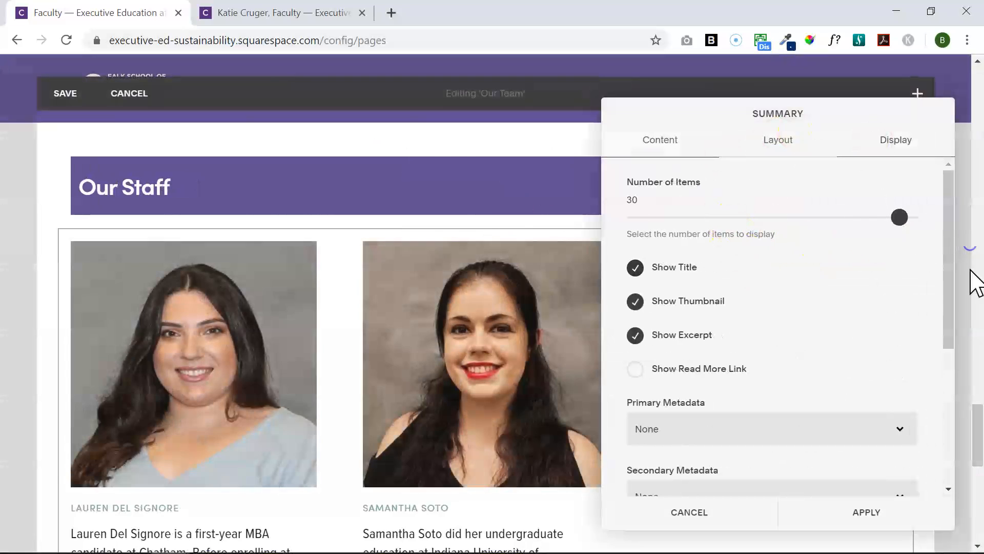
pyautogui.moveTo(951, 345); pyautogui.dragTo(965, 445)
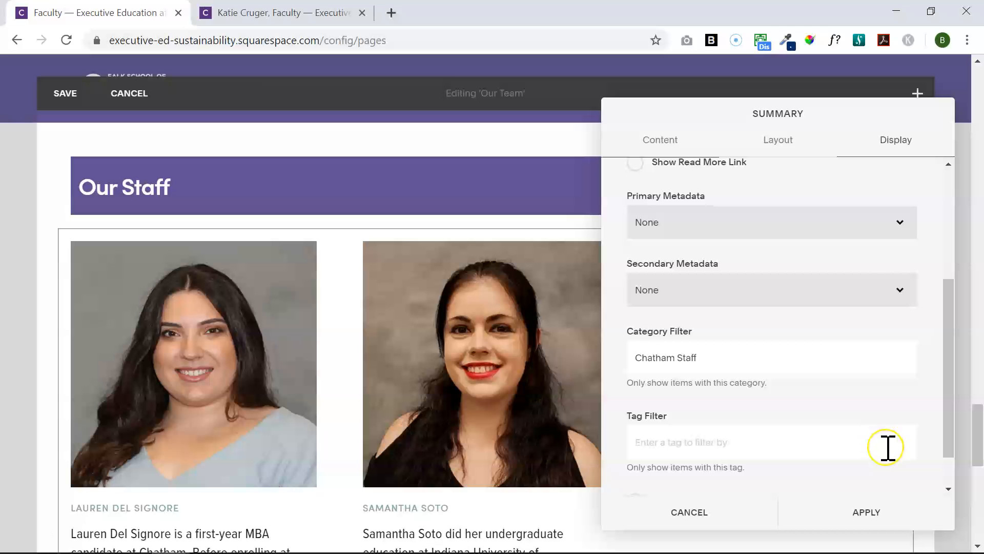
pyautogui.click(882, 523)
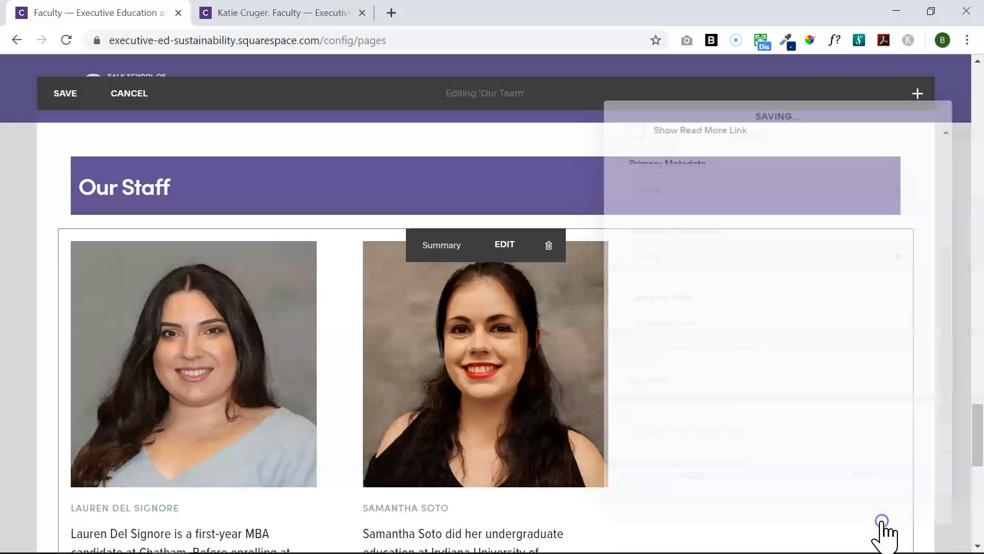
pyautogui.click(61, 96)
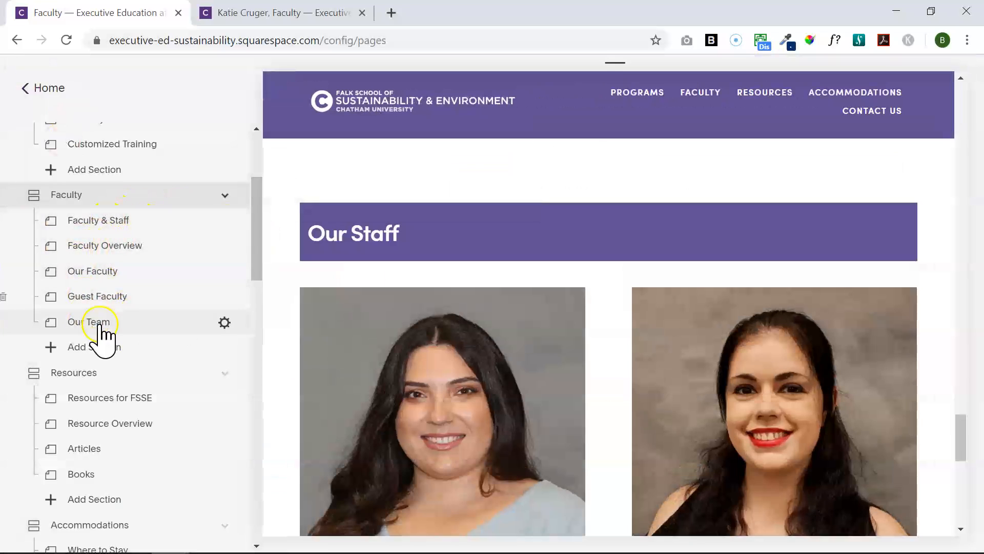
# Open December 2019 Faculty under Not Linked, then its Faculty Directory posts, showing the first entry's options
pyautogui.moveTo(268, 261)
pyautogui.moveTo(257, 256); pyautogui.dragTo(257, 471)
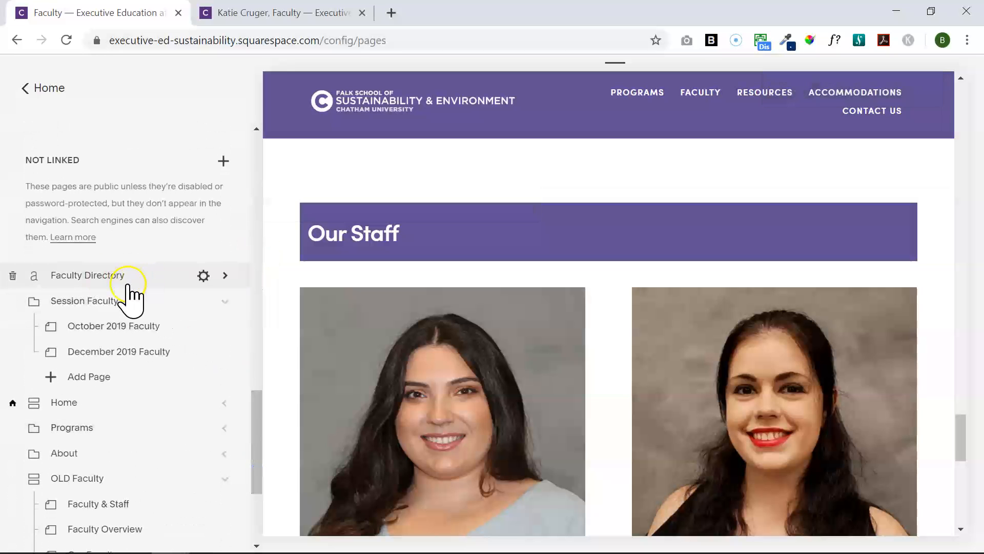
pyautogui.moveTo(469, 307)
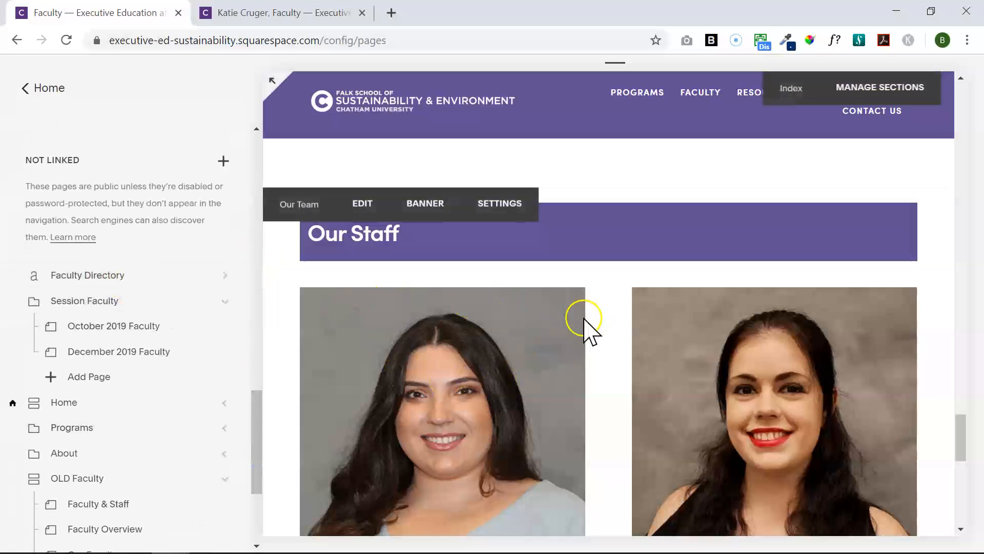
pyautogui.moveTo(963, 441); pyautogui.dragTo(982, 195)
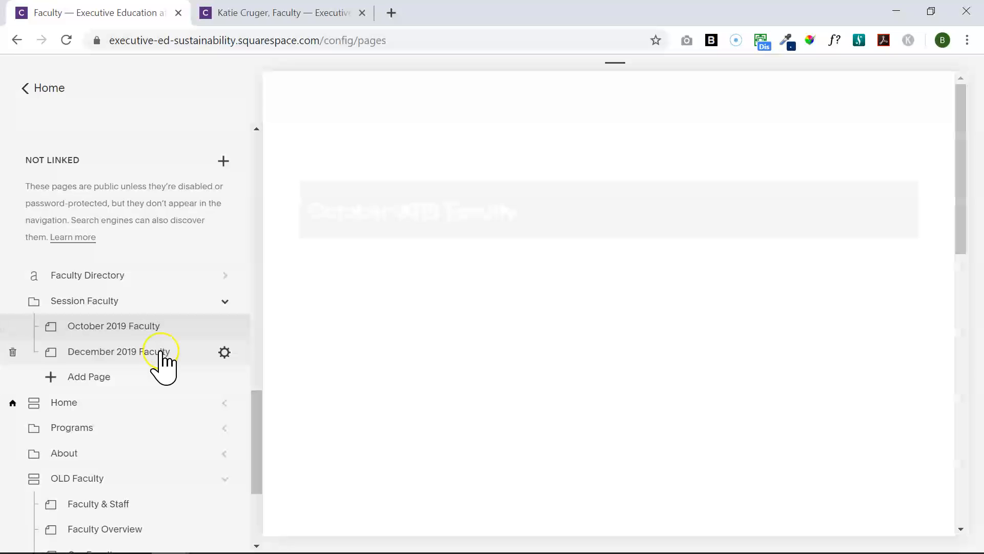
pyautogui.click(159, 351)
pyautogui.click(164, 275)
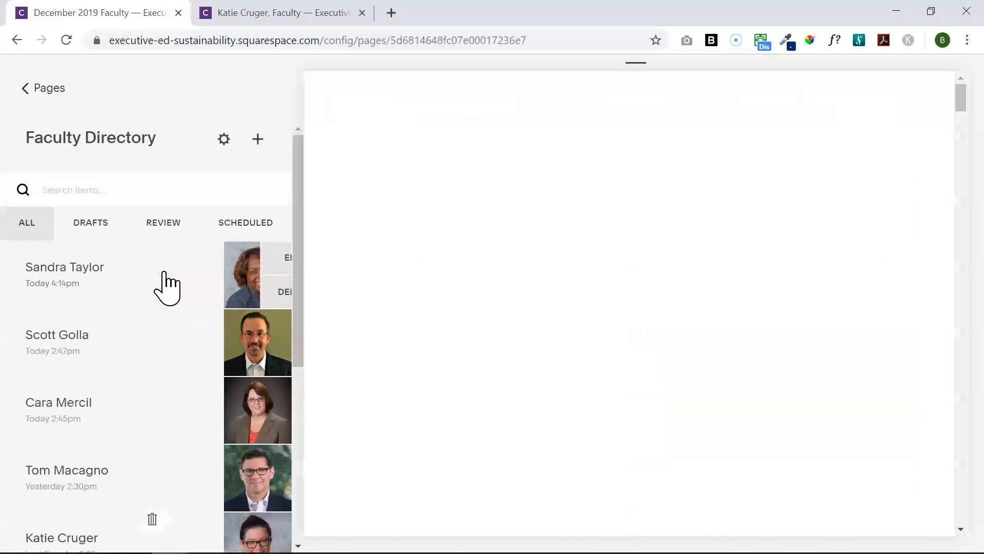
pyautogui.click(218, 268)
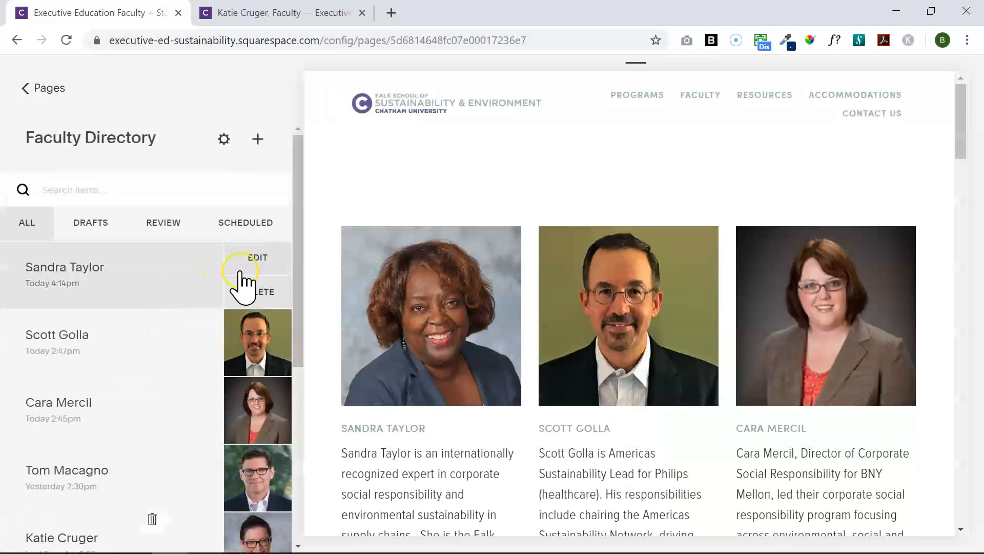